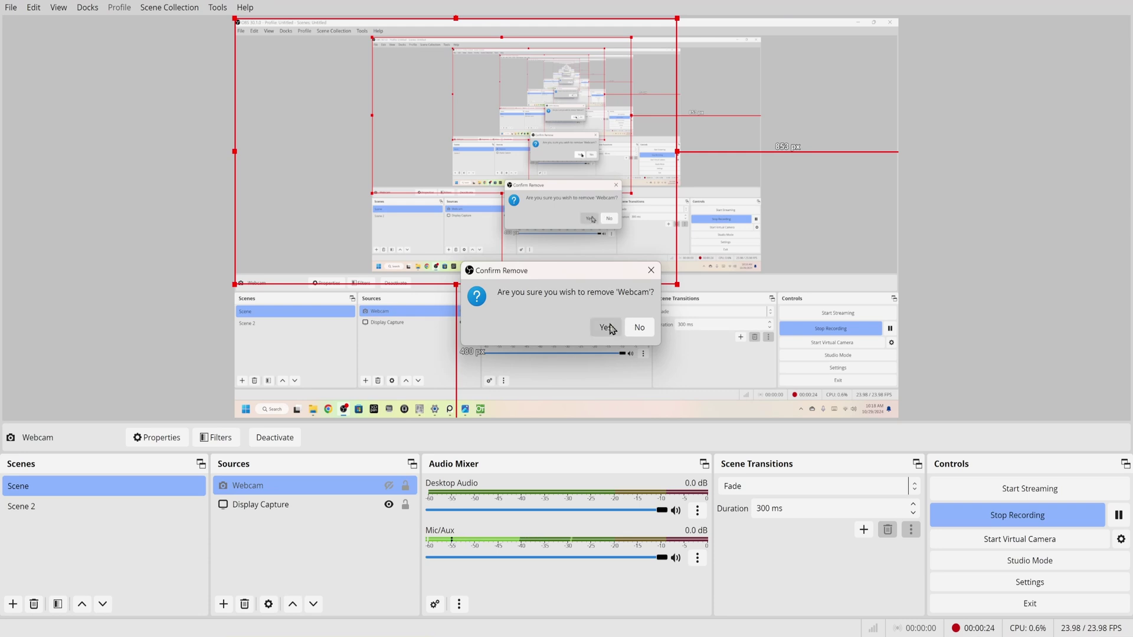
# - Confirm the removal of the Webcam source
pyautogui.click(606, 327)
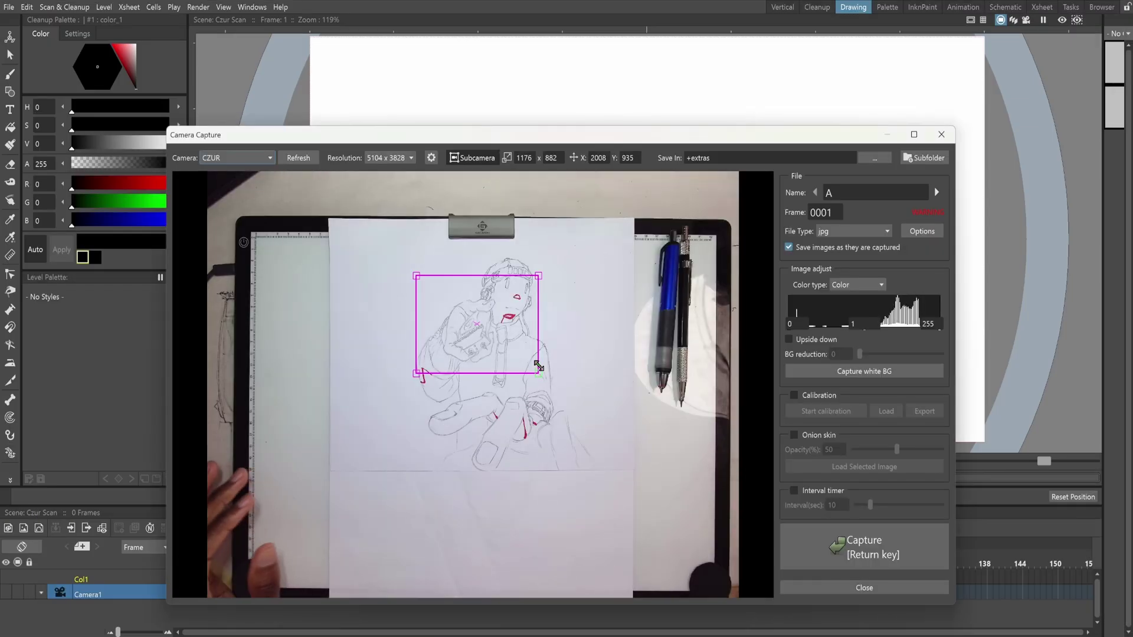
# - Maximize Camera Capture and frame the character drawing with a subcamera region of about 1604 x 1919 at X 1868, Y 732
pyautogui.click(473, 157)
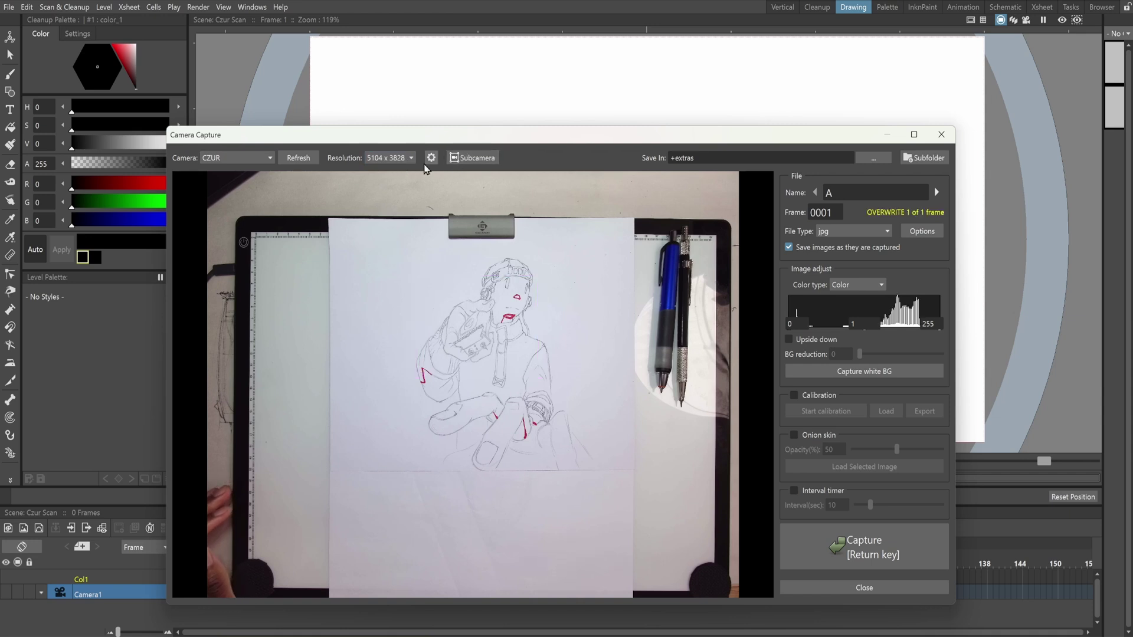
pyautogui.click(914, 134)
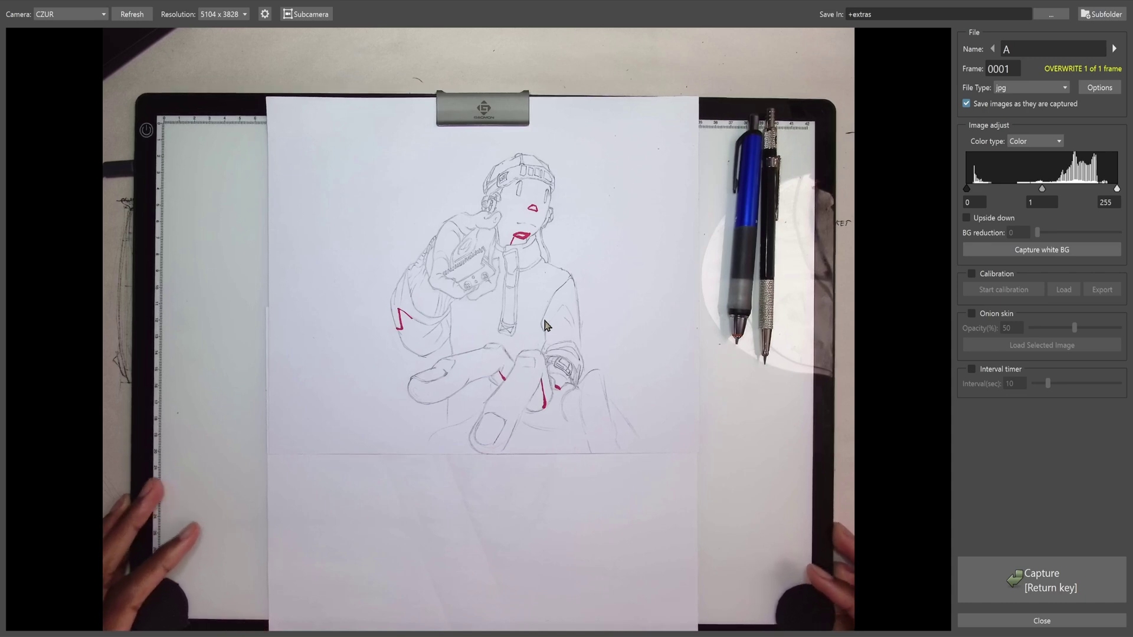
pyautogui.click(306, 14)
pyautogui.moveTo(396, 310); pyautogui.dragTo(243, 435)
pyautogui.moveTo(526, 306); pyautogui.dragTo(569, 313)
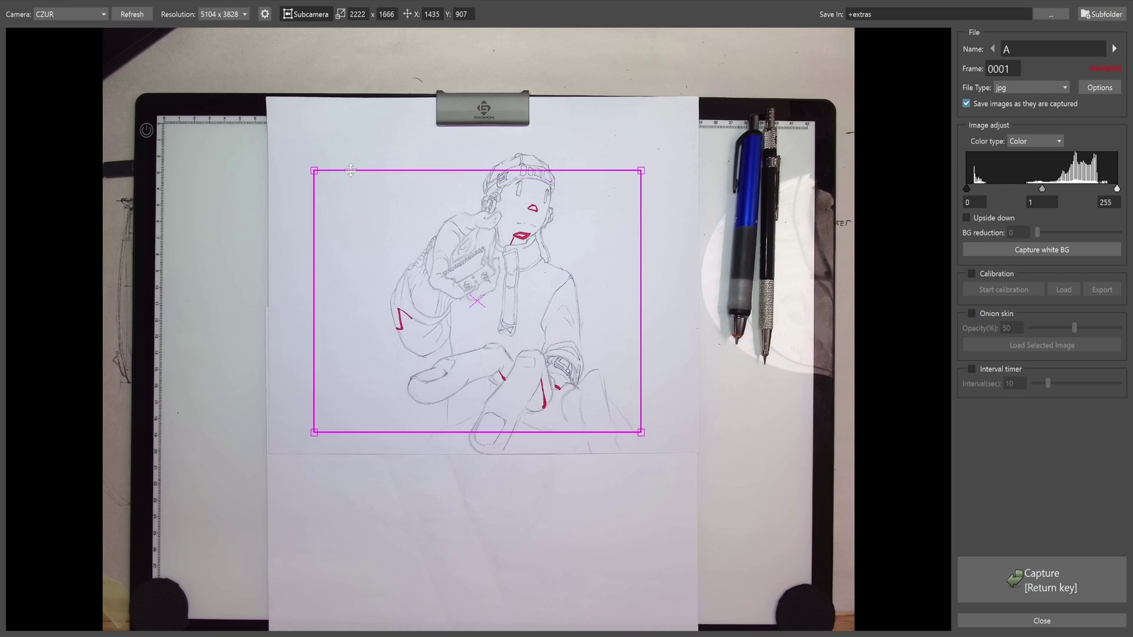
pyautogui.moveTo(314, 171); pyautogui.dragTo(293, 152)
pyautogui.moveTo(400, 241); pyautogui.dragTo(426, 234)
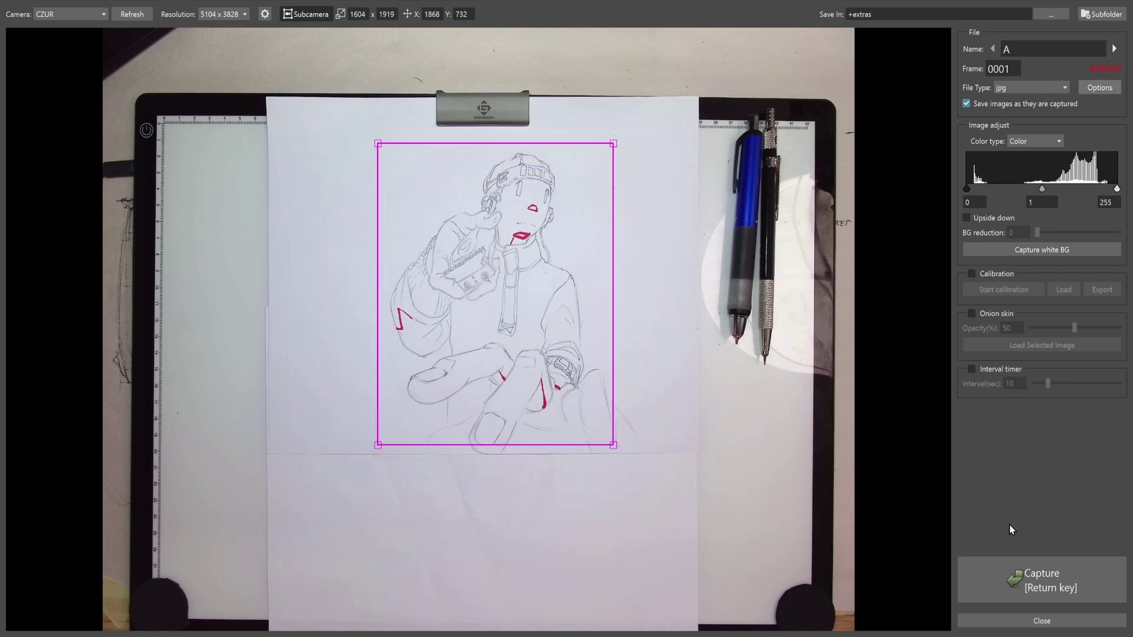
# - Try to capture the framed drawing as frame 0001 of level A
pyautogui.click(1013, 570)
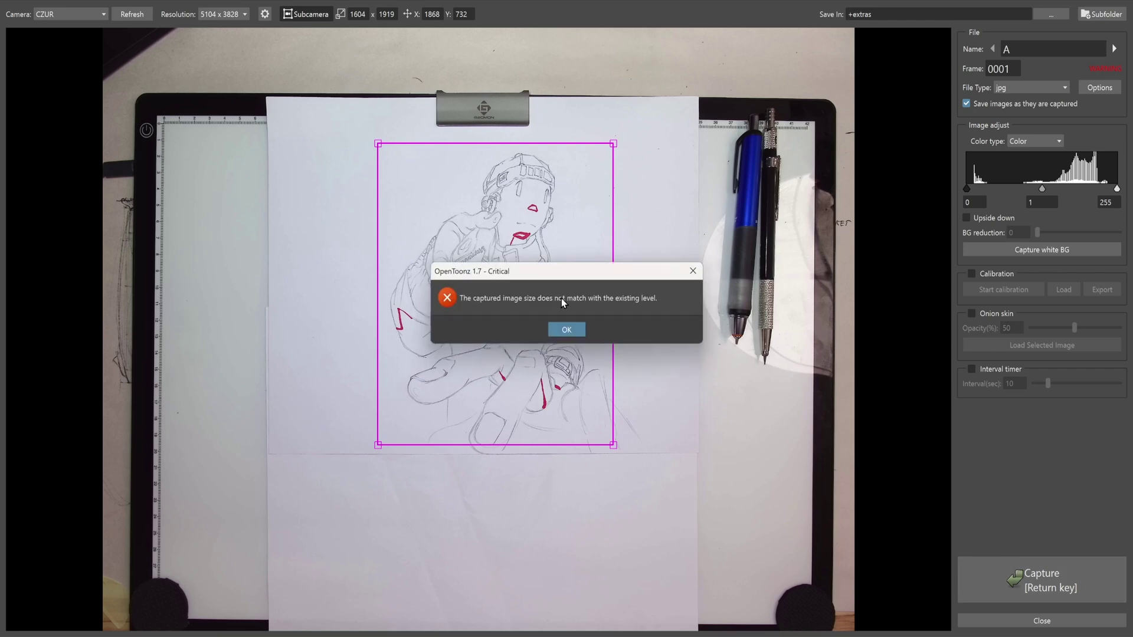
pyautogui.click(554, 330)
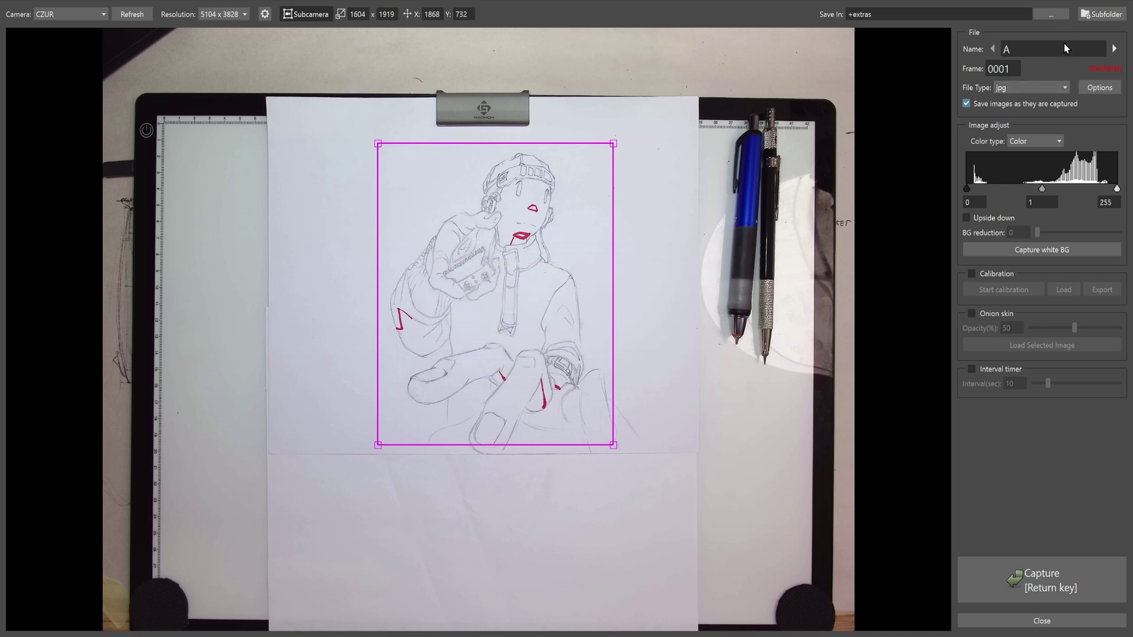
# - Switch the capture name to level B and capture seven jpg frames of the drawing while it is moved
pyautogui.click(995, 51)
pyautogui.click(1115, 49)
pyautogui.click(1016, 585)
pyautogui.click(1016, 586)
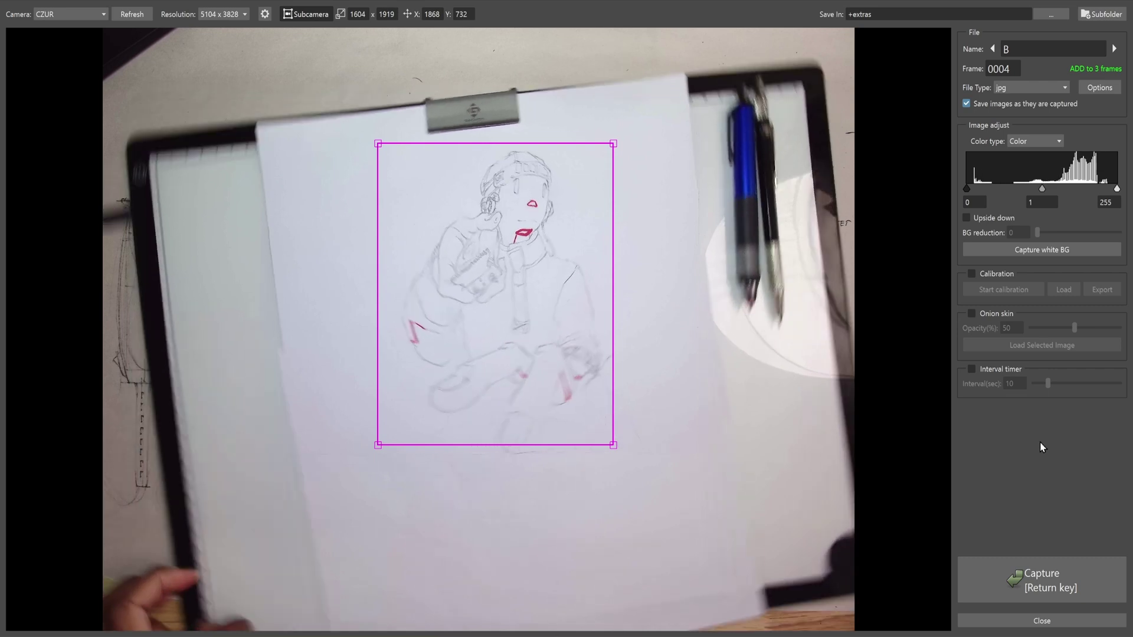
pyautogui.doubleClick(1057, 559)
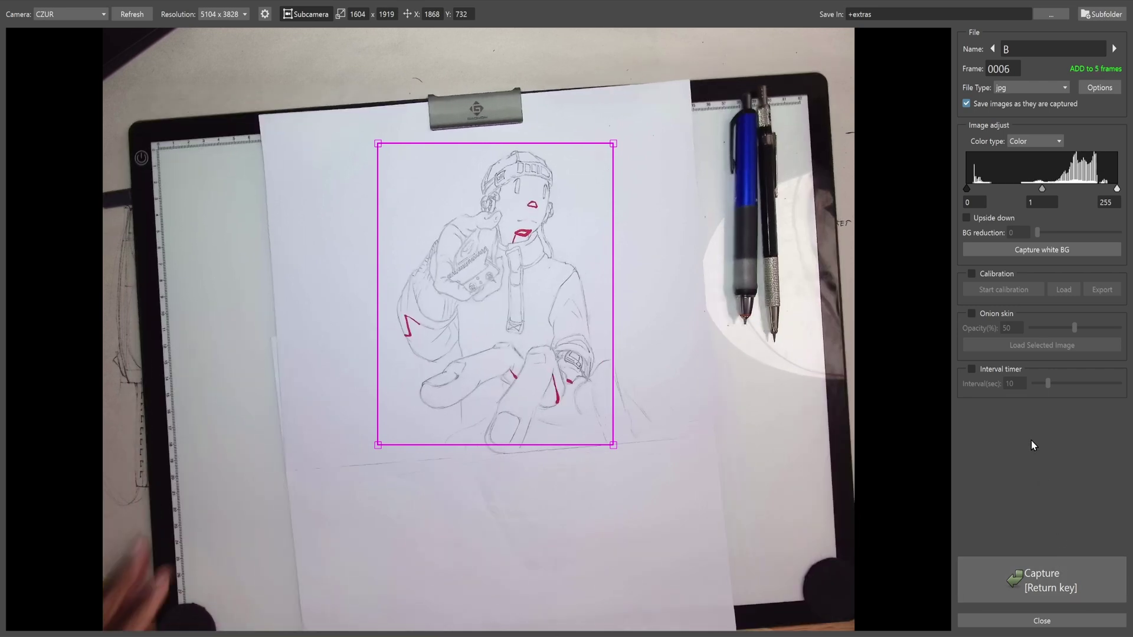
pyautogui.doubleClick(1023, 568)
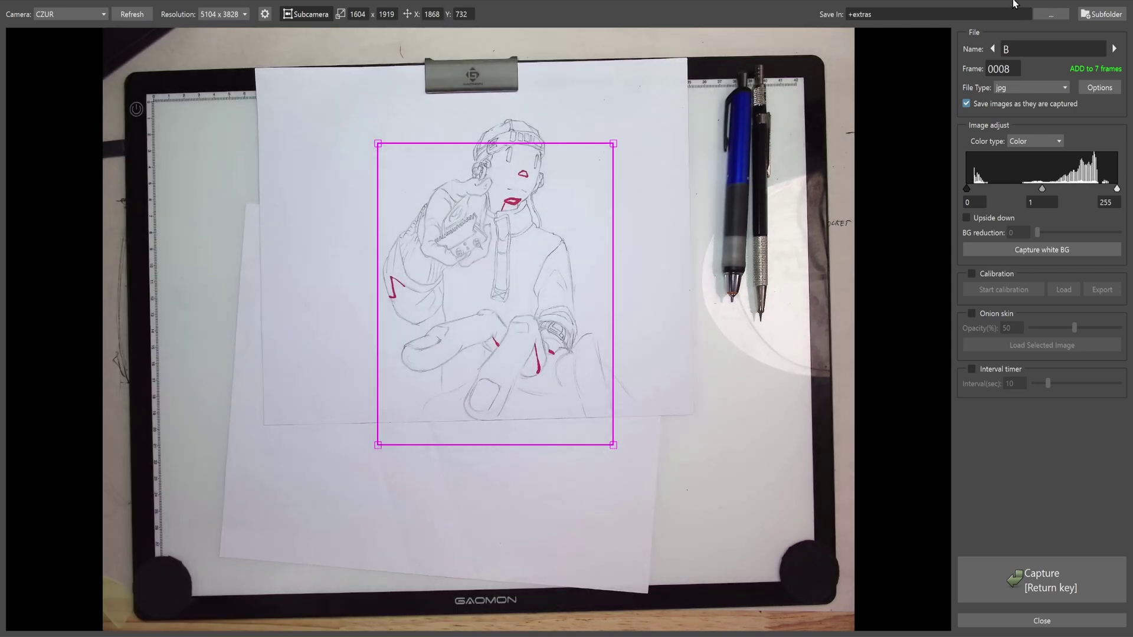
# - Close Camera Capture and review the captured level B frames, ending on frame 1 with the whole drawing in view
pyautogui.moveTo(1019, 1); pyautogui.dragTo(937, 126)
pyautogui.click(980, 121)
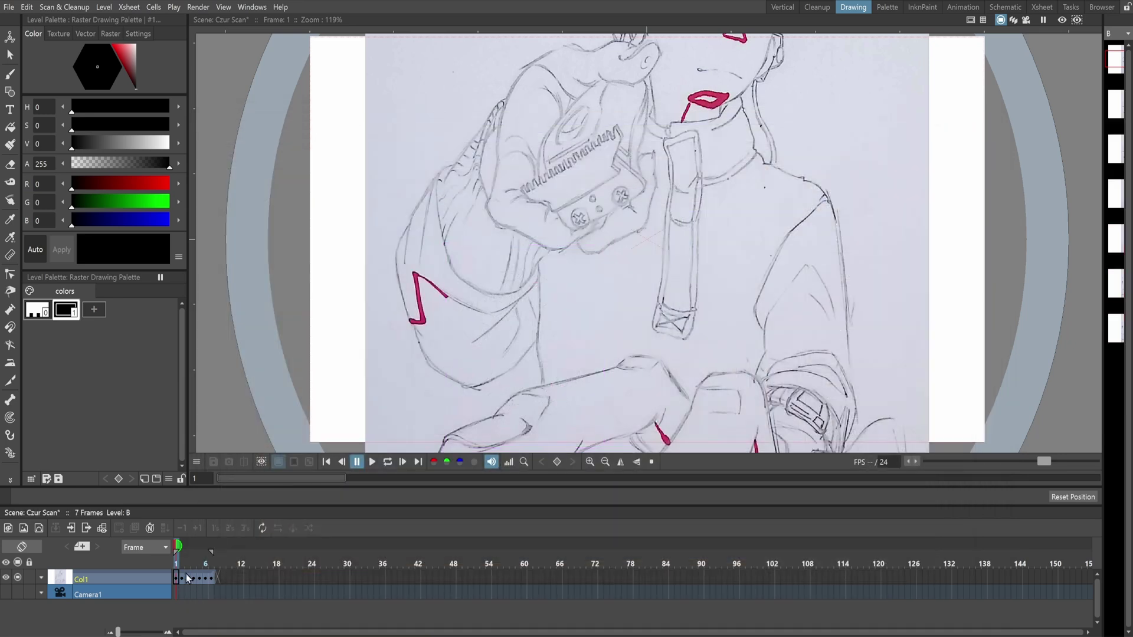
pyautogui.scroll(-4, 607, 353)
pyautogui.scroll(1, 607, 332)
pyautogui.moveTo(604, 323); pyautogui.dragTo(601, 301)
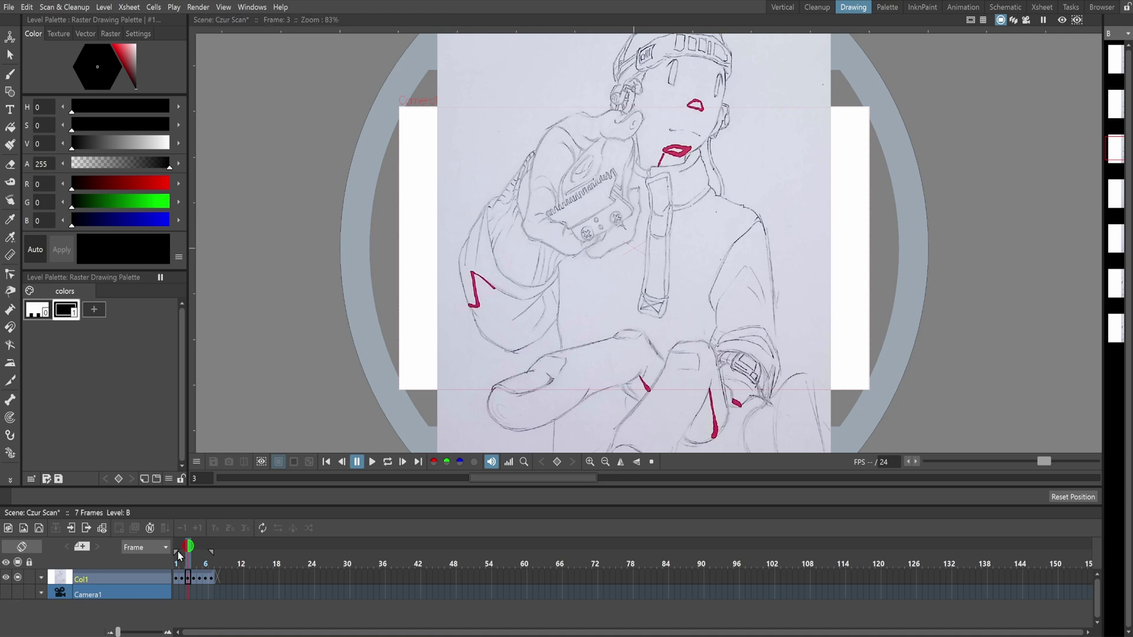
pyautogui.click(177, 580)
pyautogui.scroll(-1, 610, 198)
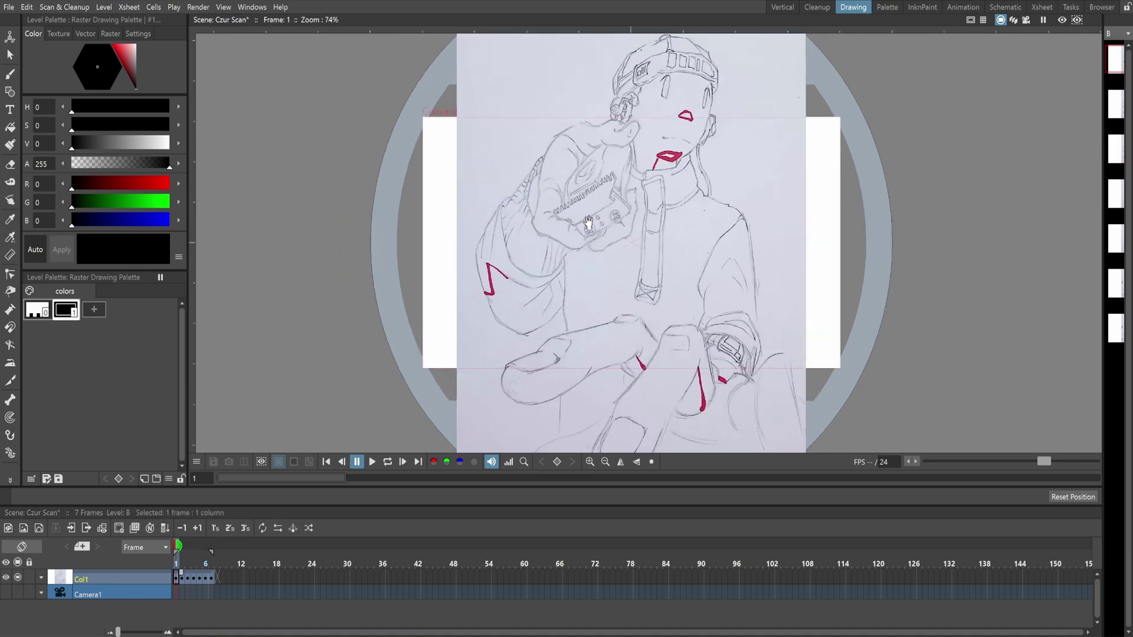
pyautogui.scroll(-1, 588, 225)
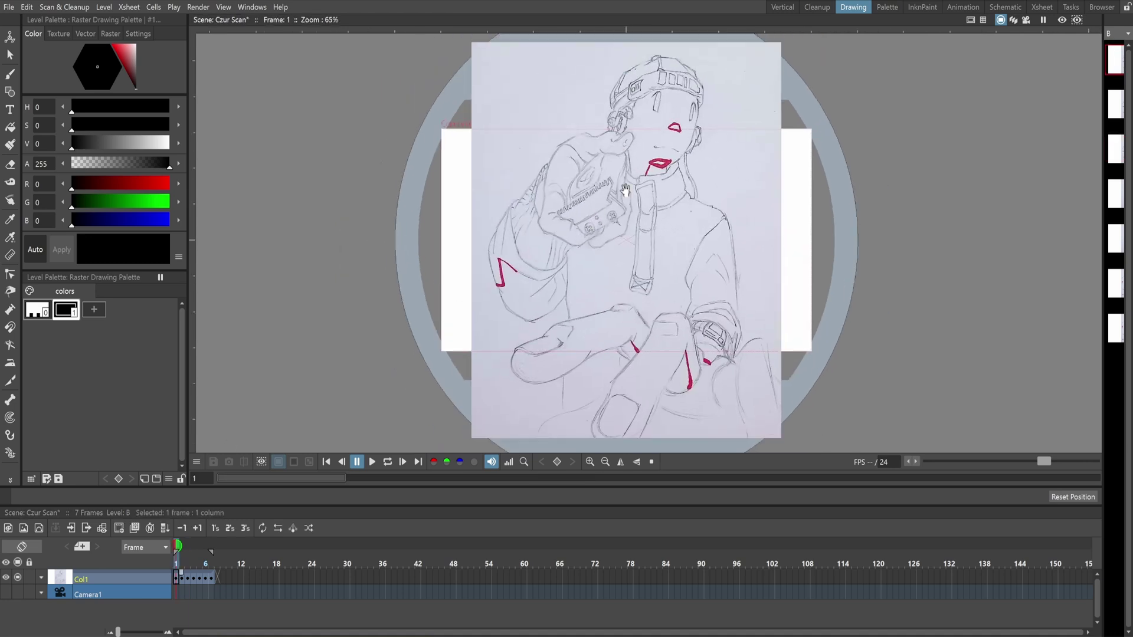
# - Try to set the line processing to Color in the Cleanup room's settings
pyautogui.click(817, 7)
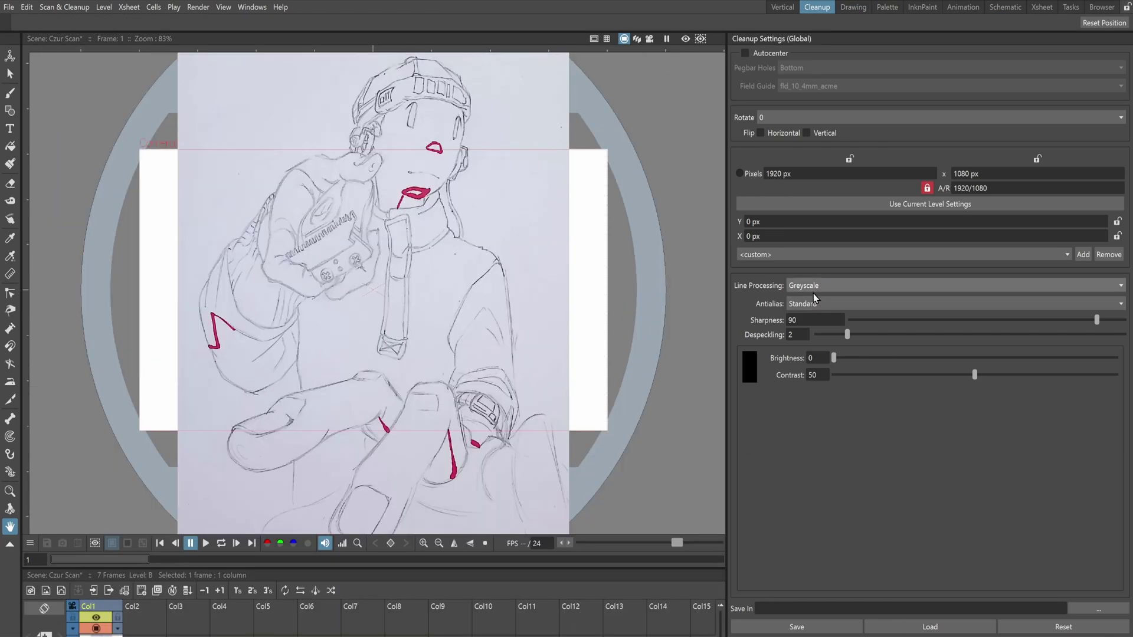
pyautogui.click(814, 288)
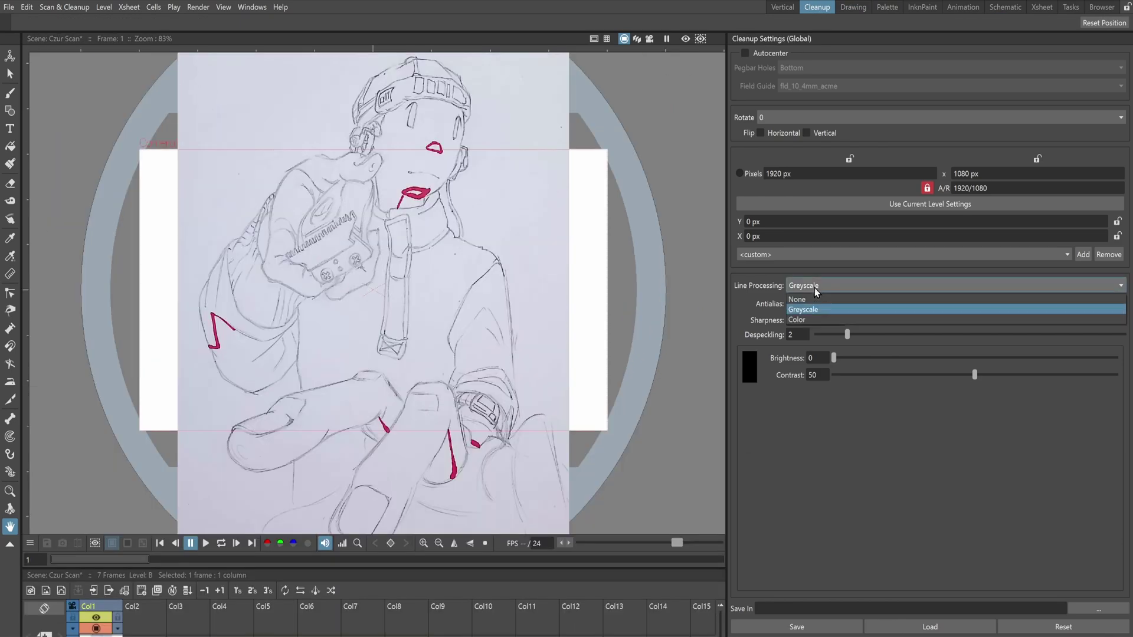
pyautogui.click(814, 310)
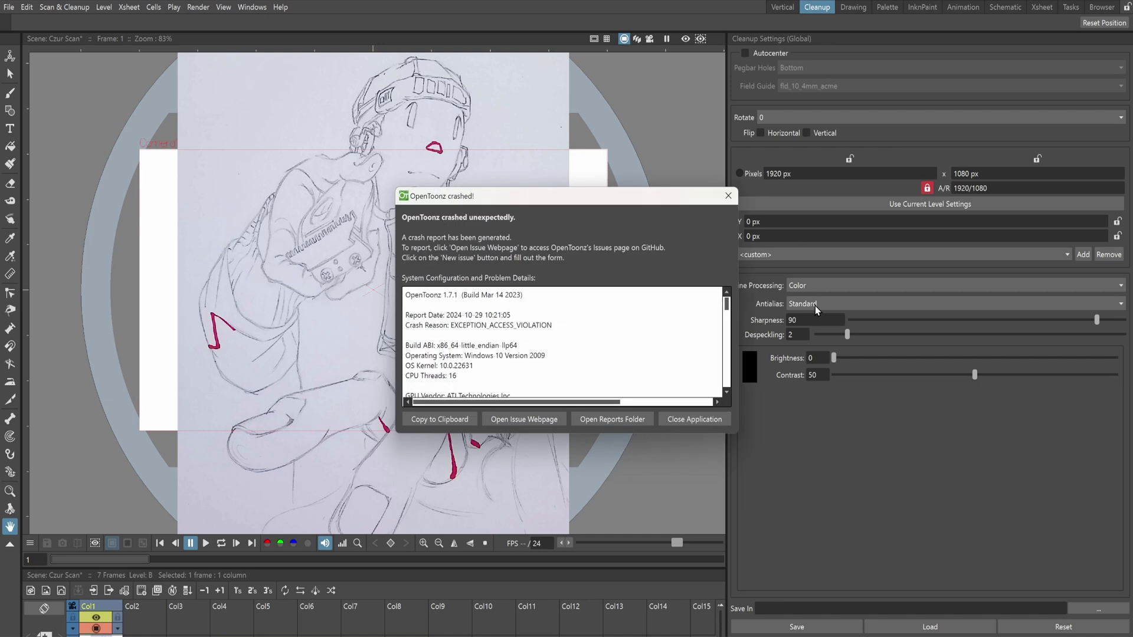
pyautogui.click(728, 196)
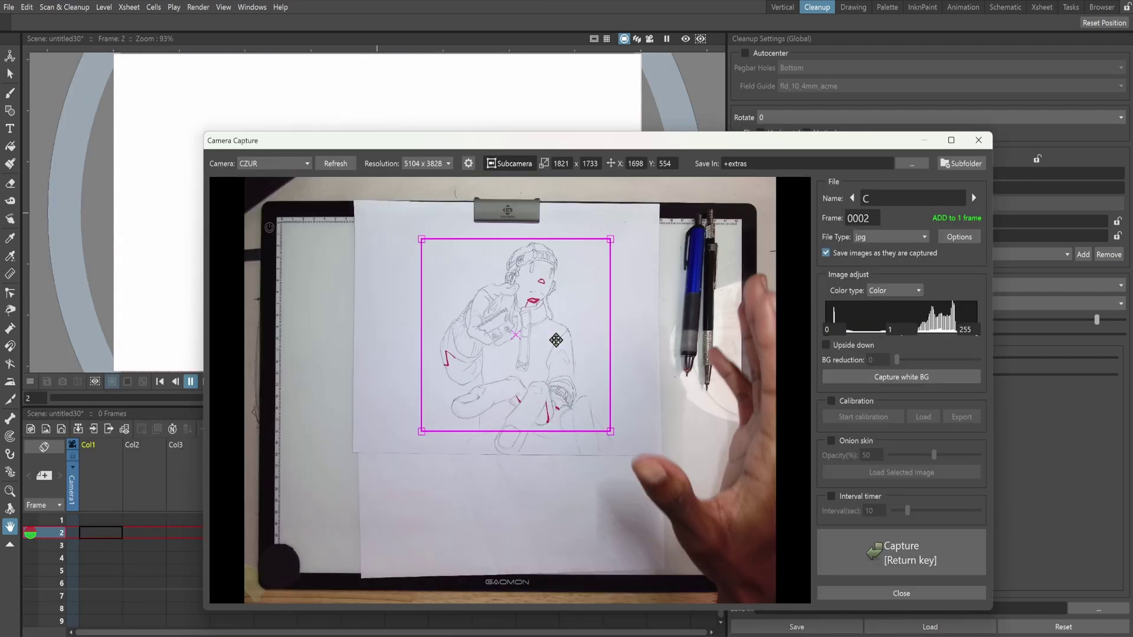
# - Set the capture file type to tga and fine-tune the lower edge of the subcamera region
pyautogui.click(919, 242)
pyautogui.click(904, 273)
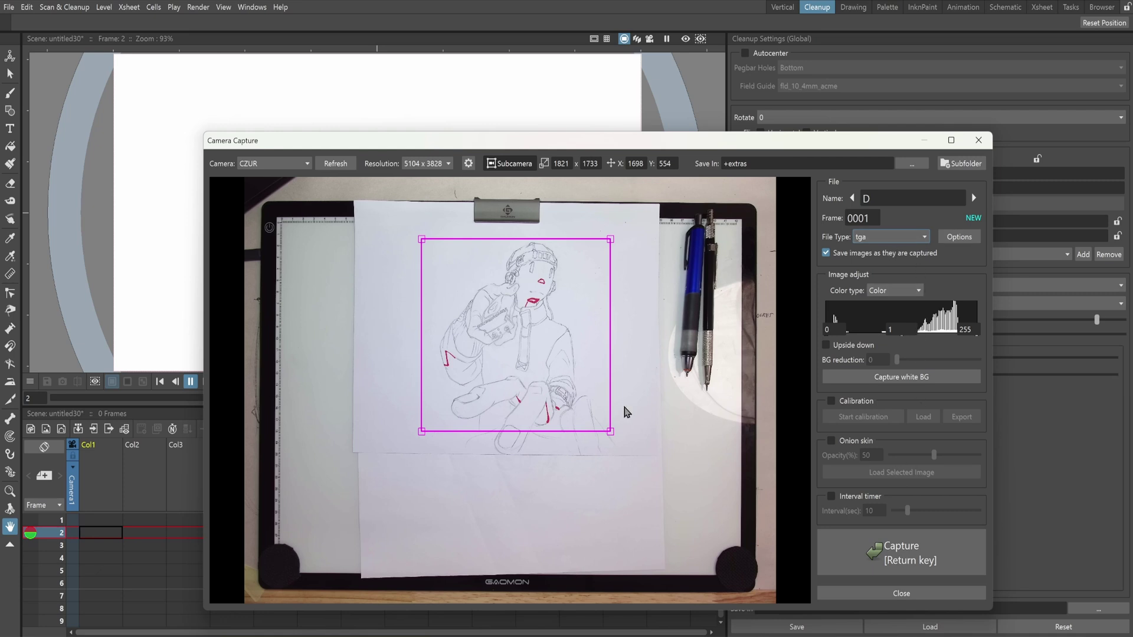
pyautogui.moveTo(559, 432)
pyautogui.mouseDown()
pyautogui.moveTo(559, 452)
pyautogui.moveTo(559, 432)
pyautogui.mouseUp()
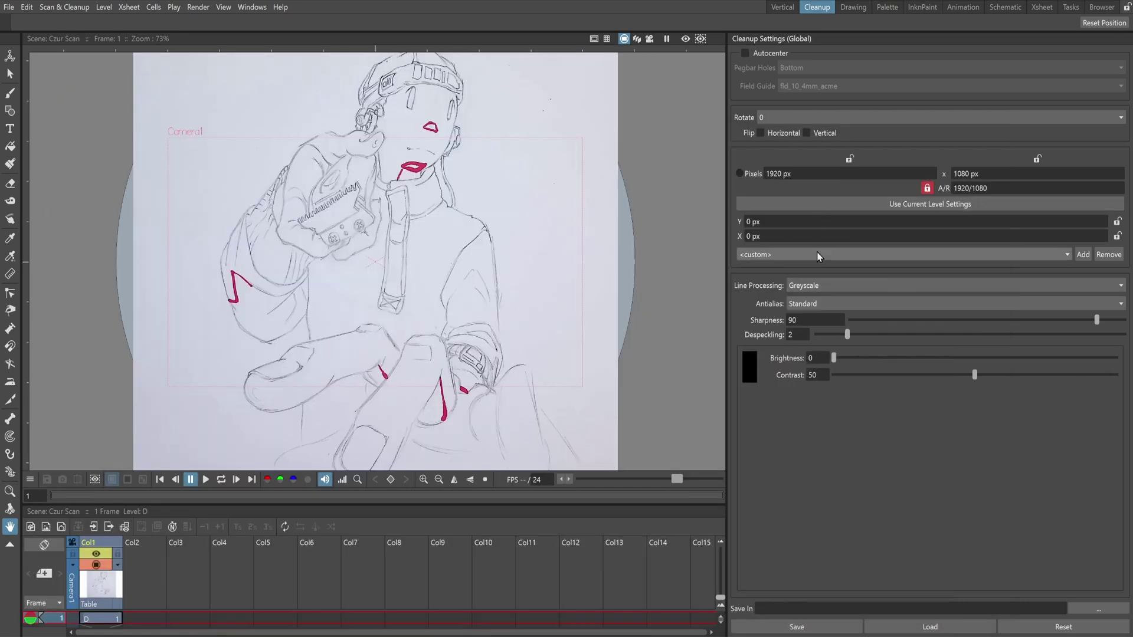
# - Try the Color line processing again on the captured level D drawing
pyautogui.click(821, 286)
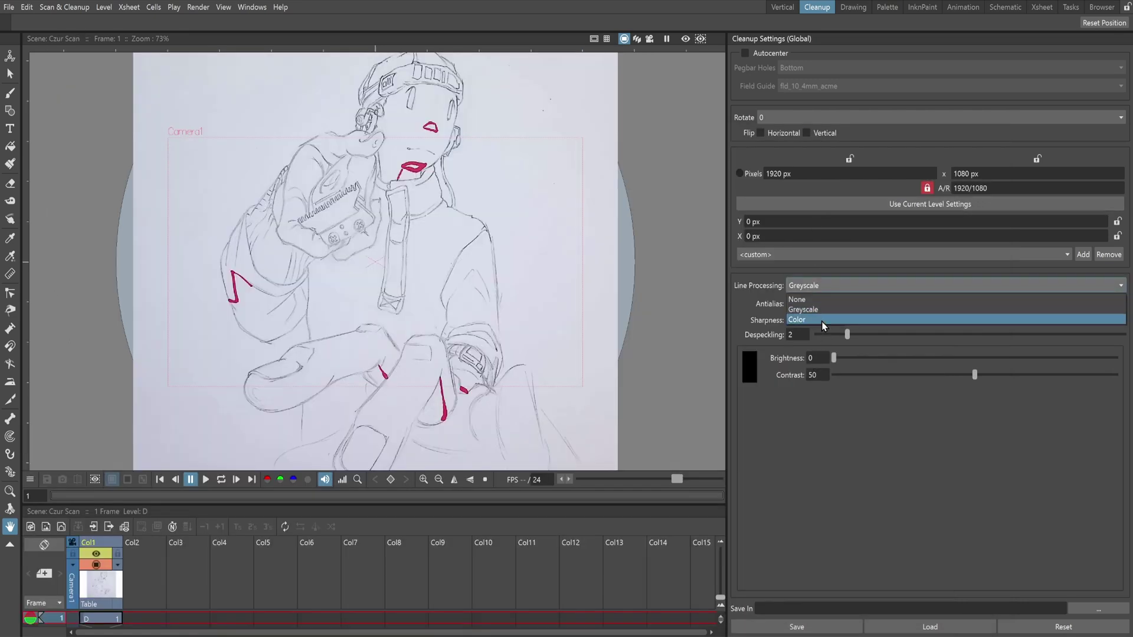
pyautogui.click(822, 322)
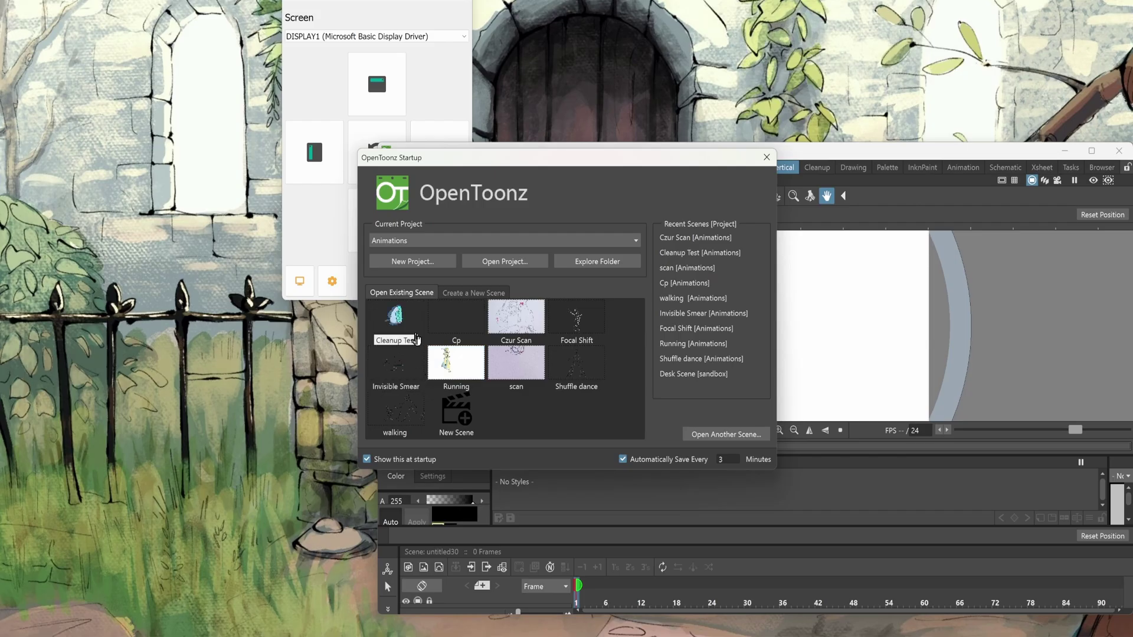
# - Open the existing Cleanup Test scene and switch to the Cleanup room
pyautogui.click(416, 338)
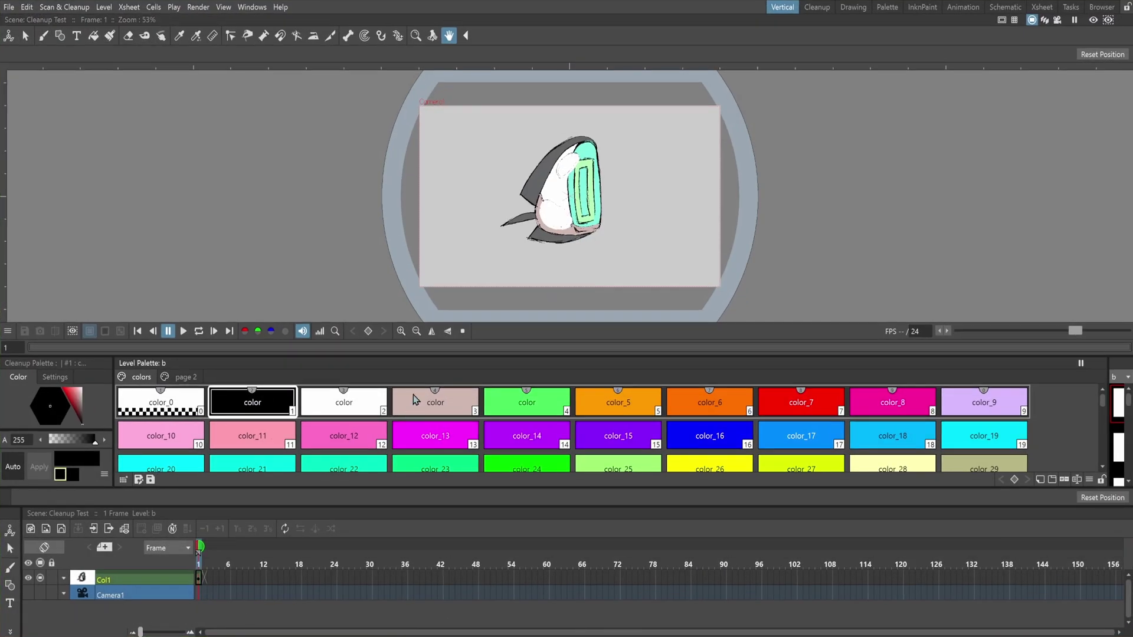
pyautogui.moveTo(461, 509); pyautogui.dragTo(462, 486)
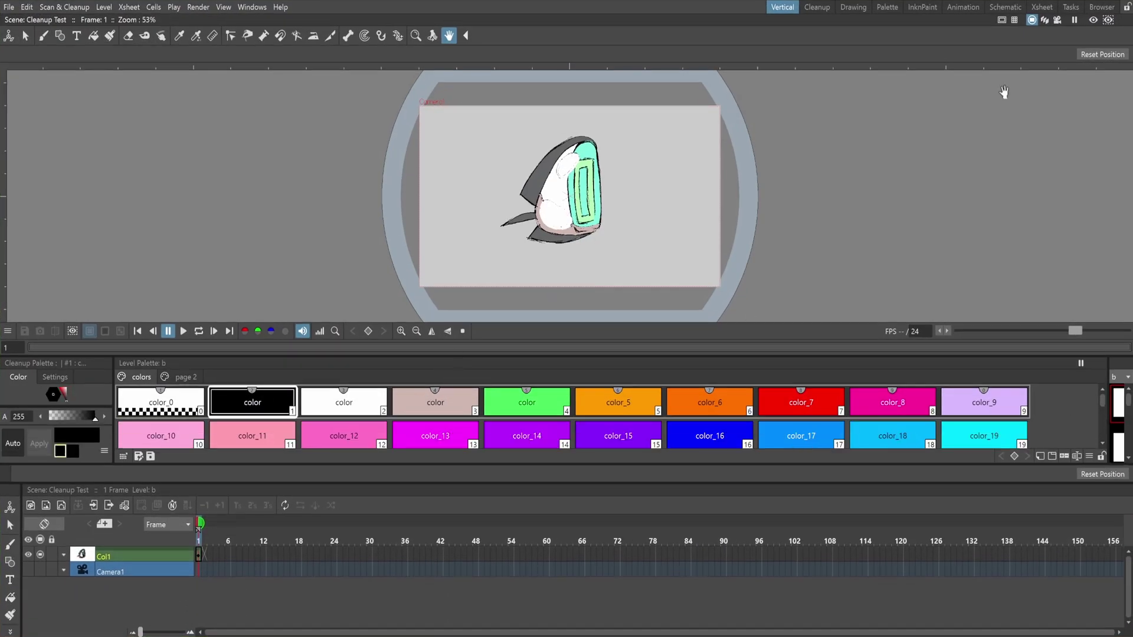
pyautogui.click(817, 7)
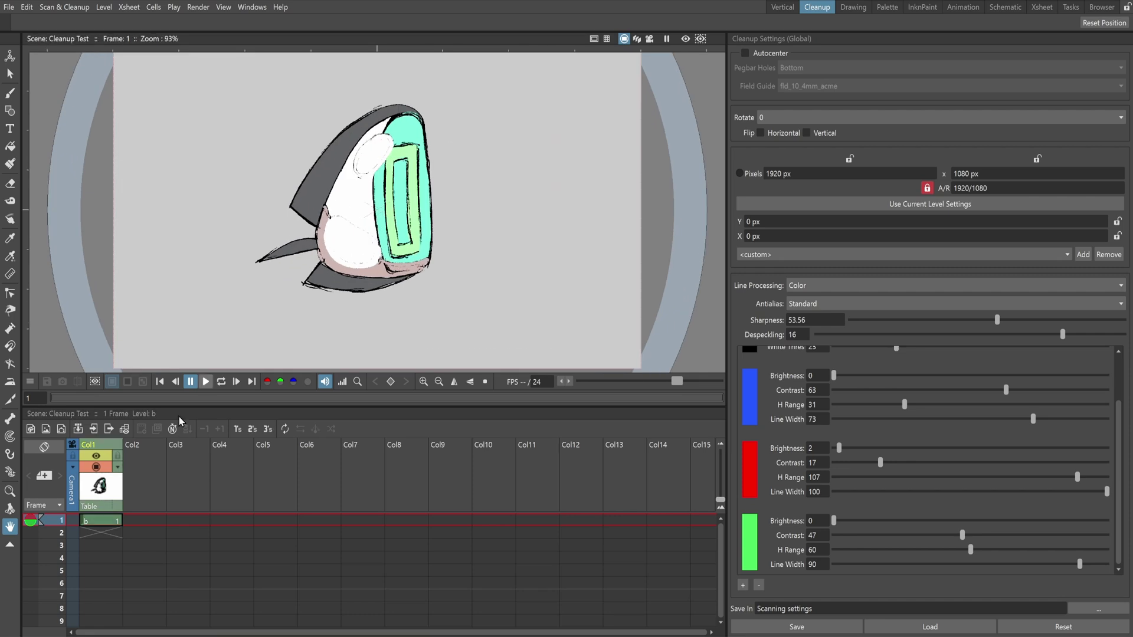
# - Capture the drawing as tga frame 0004 of level E in the second column and close Camera Capture
pyautogui.click(145, 520)
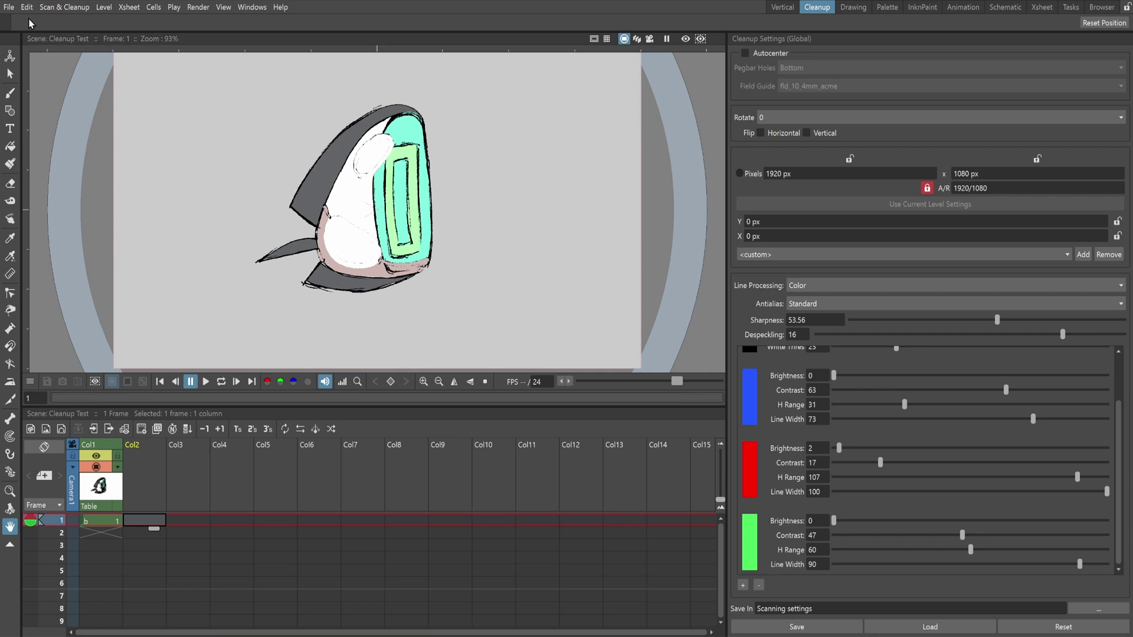
pyautogui.click(68, 7)
pyautogui.click(84, 168)
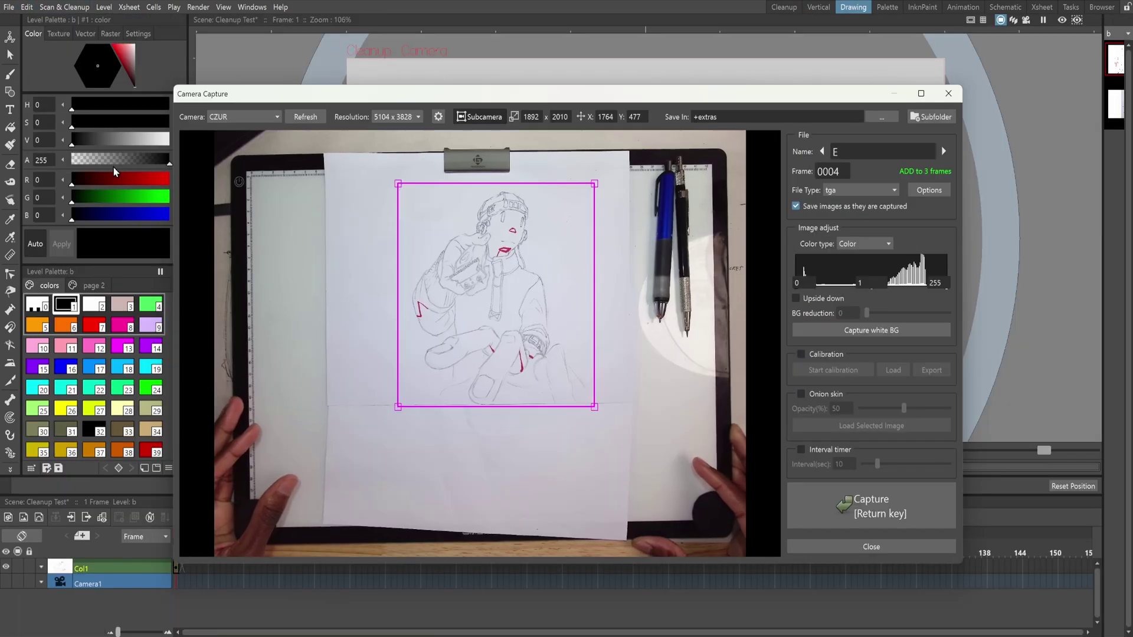
pyautogui.click(863, 509)
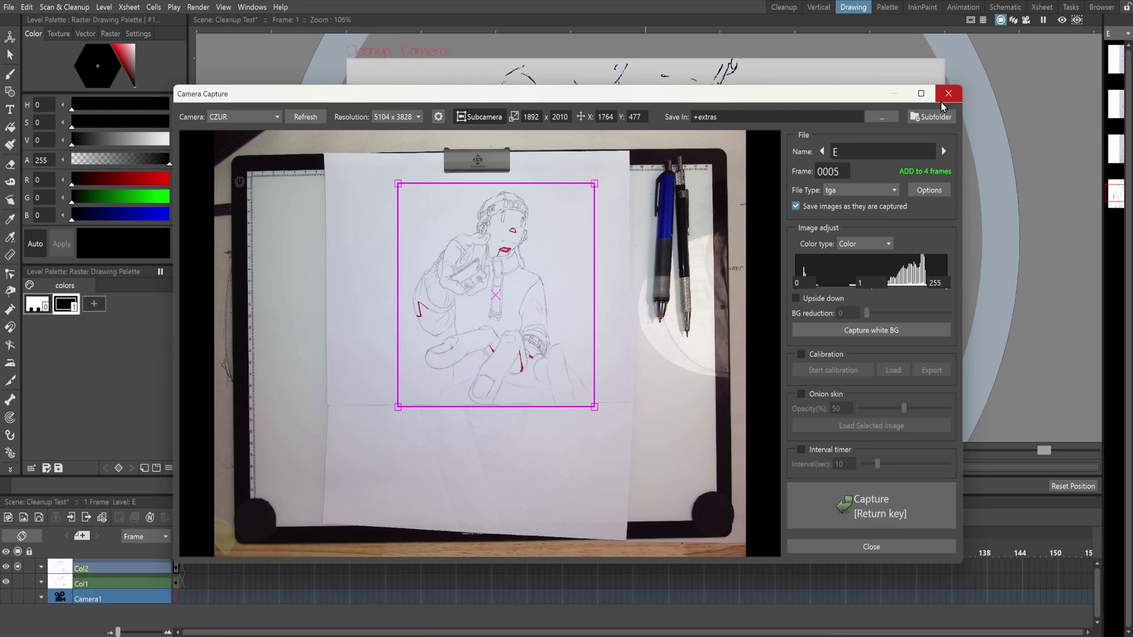
pyautogui.click(949, 94)
# - Select the captured level E cell and turn off its cleanup preview to view the raw scan
pyautogui.click(177, 570)
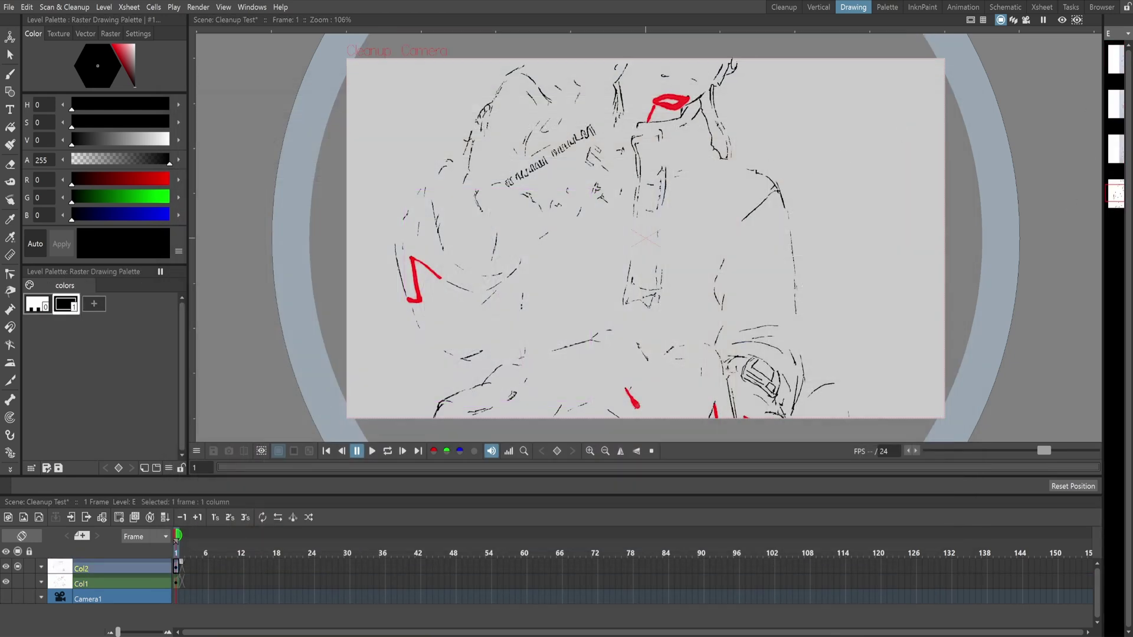
pyautogui.click(64, 7)
pyautogui.click(81, 111)
pyautogui.scroll(-3, 868, 109)
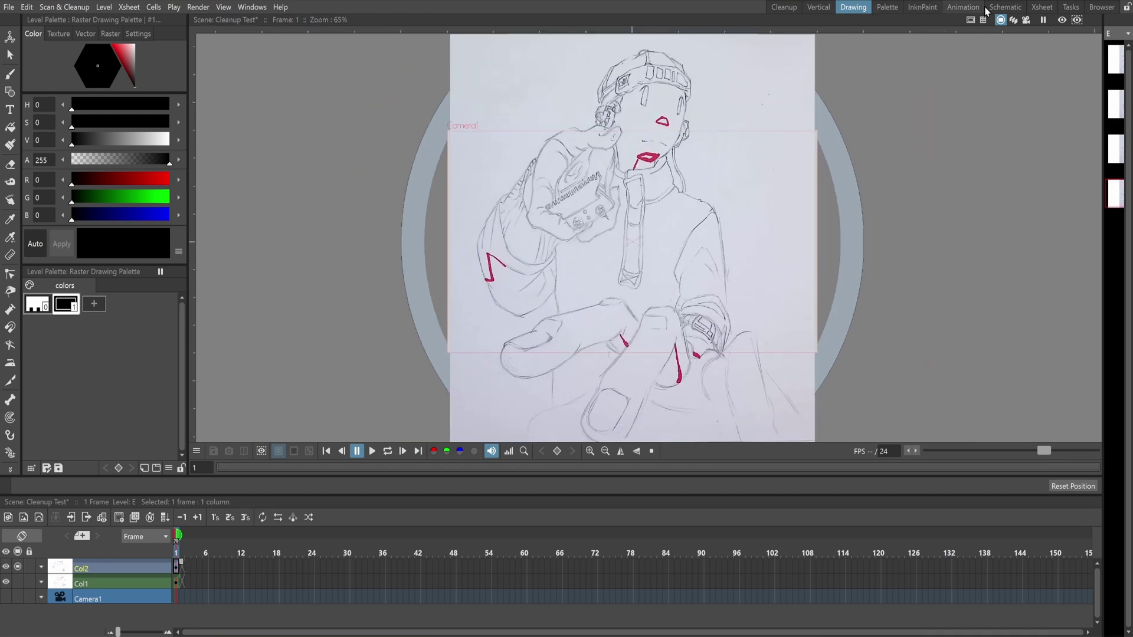
# - Apply the current level's 1892 x 2010 px size in the Cleanup room and preview the cleanup of the level E drawing
pyautogui.click(783, 7)
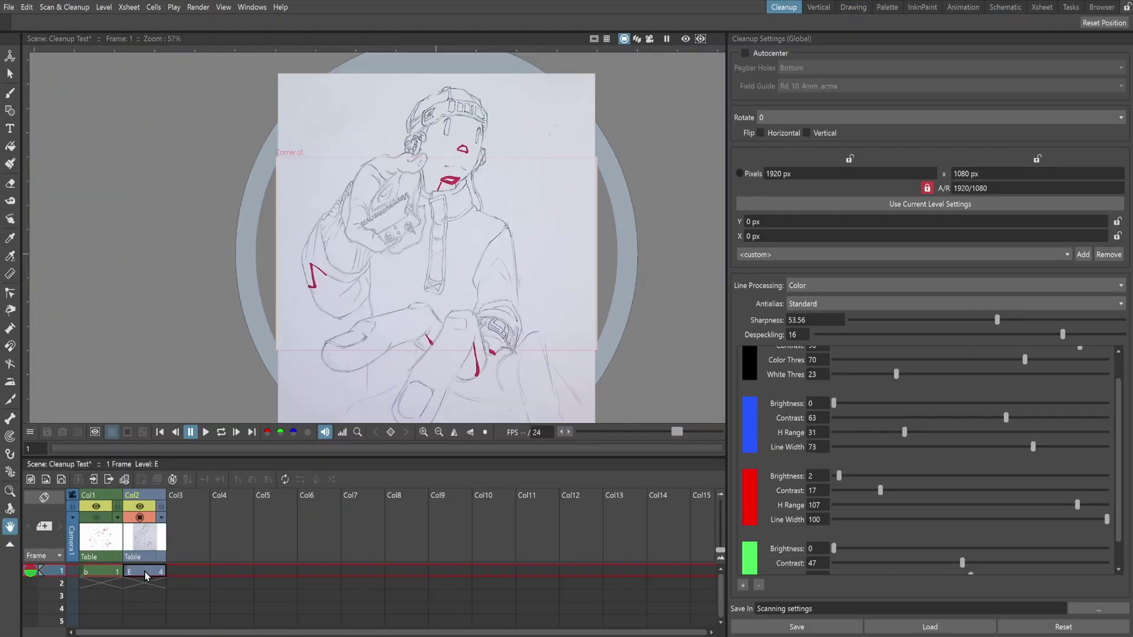
pyautogui.click(884, 204)
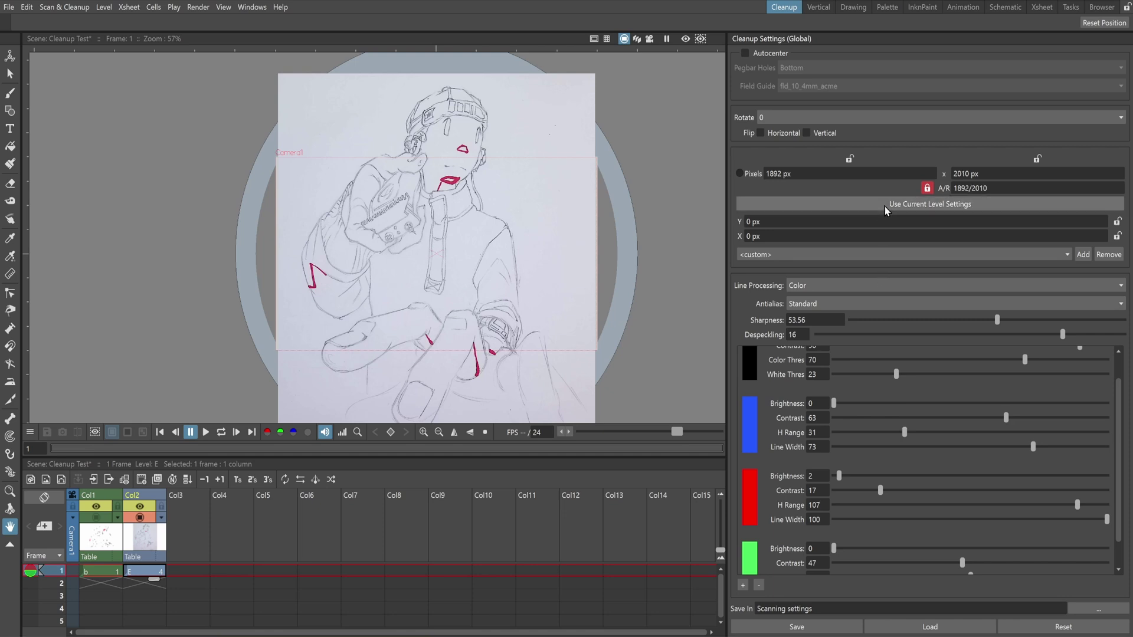
pyautogui.click(64, 7)
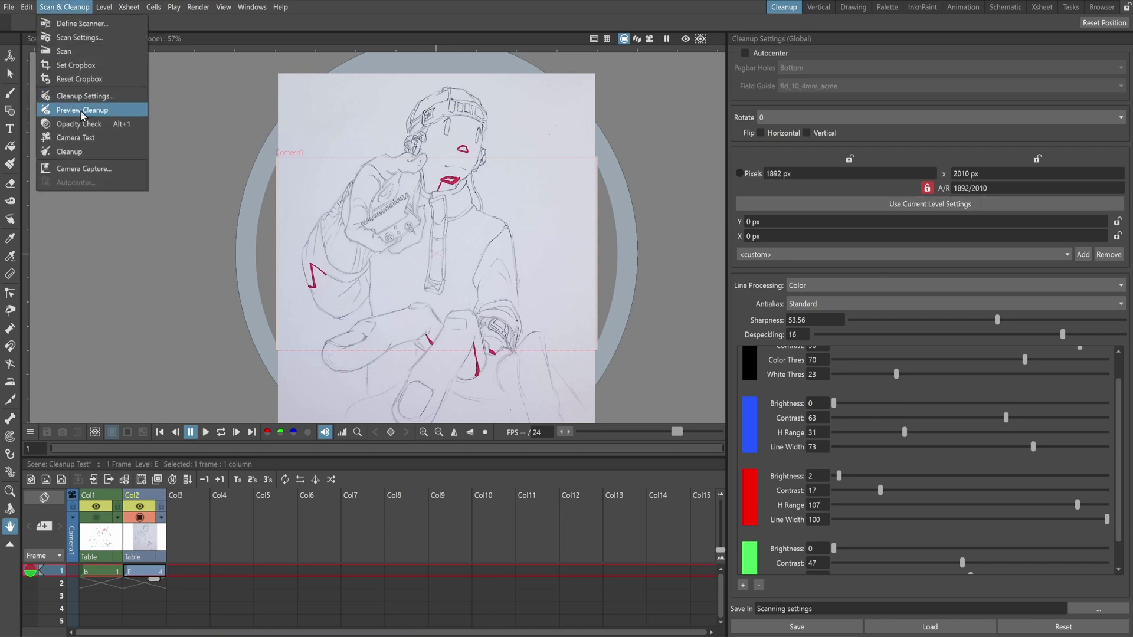
pyautogui.click(108, 117)
pyautogui.scroll(2, 487, 244)
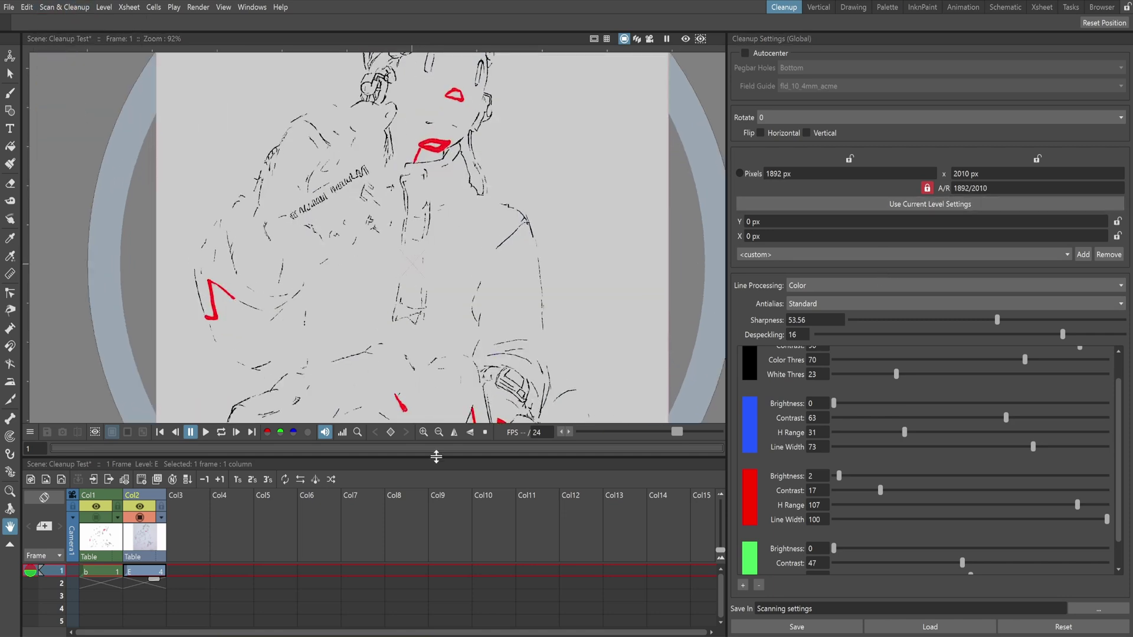
pyautogui.scroll(2, 447, 346)
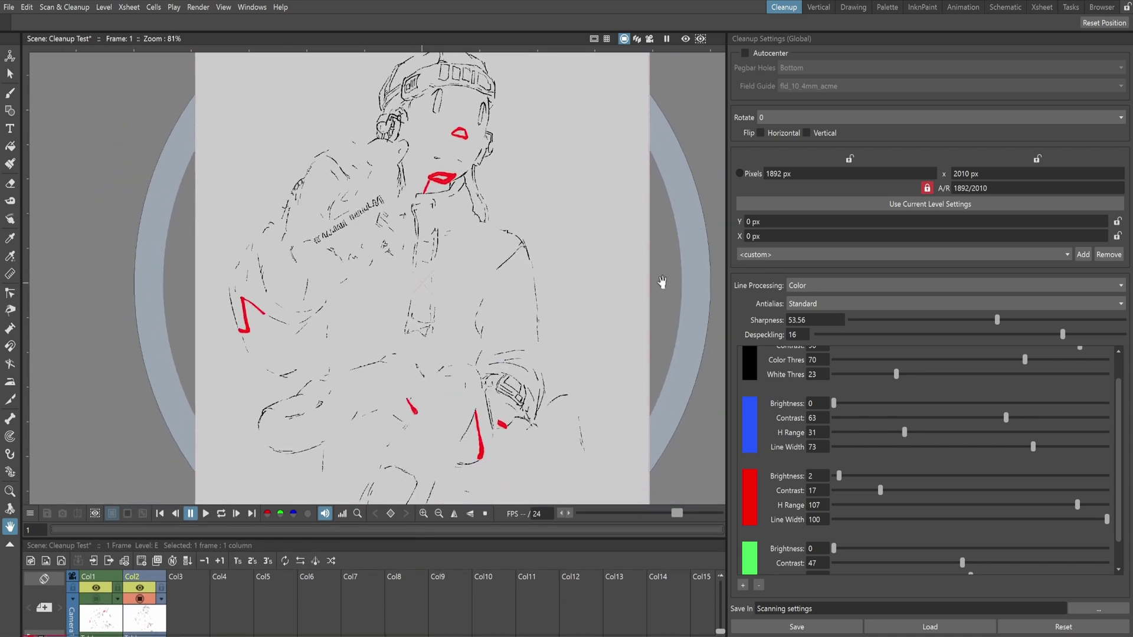
# - Set Sharpness to 89.8 and the black line to Brightness 12, Contrast 87, Color Thres 76 and White Thres 4
pyautogui.scroll(1, 853, 354)
pyautogui.click(877, 358)
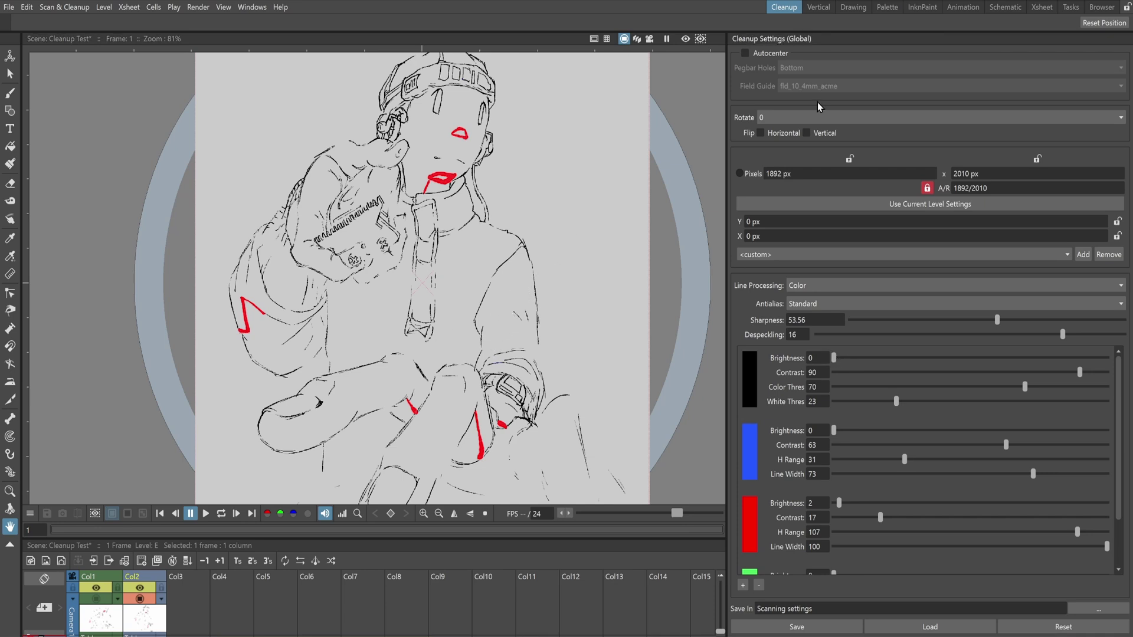
pyautogui.scroll(-2, 434, 172)
pyautogui.scroll(2, 434, 173)
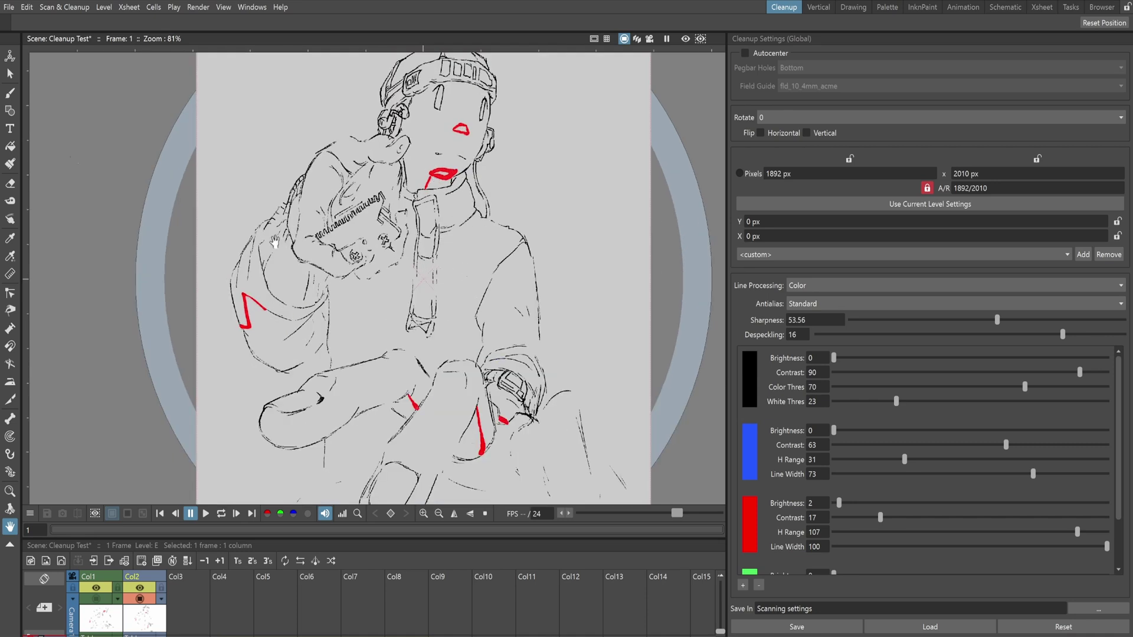
pyautogui.click(9, 7)
pyautogui.click(8, 8)
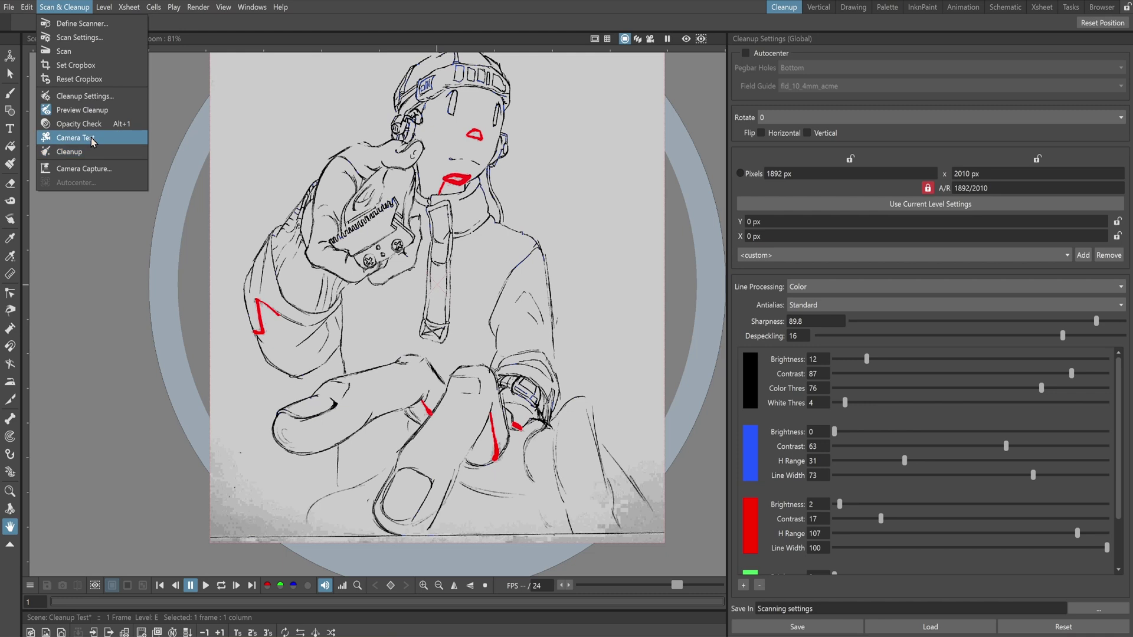
# - Set the black line's Brightness to 22 and White Thres to 29, and save the scene with all its levels
pyautogui.click(93, 138)
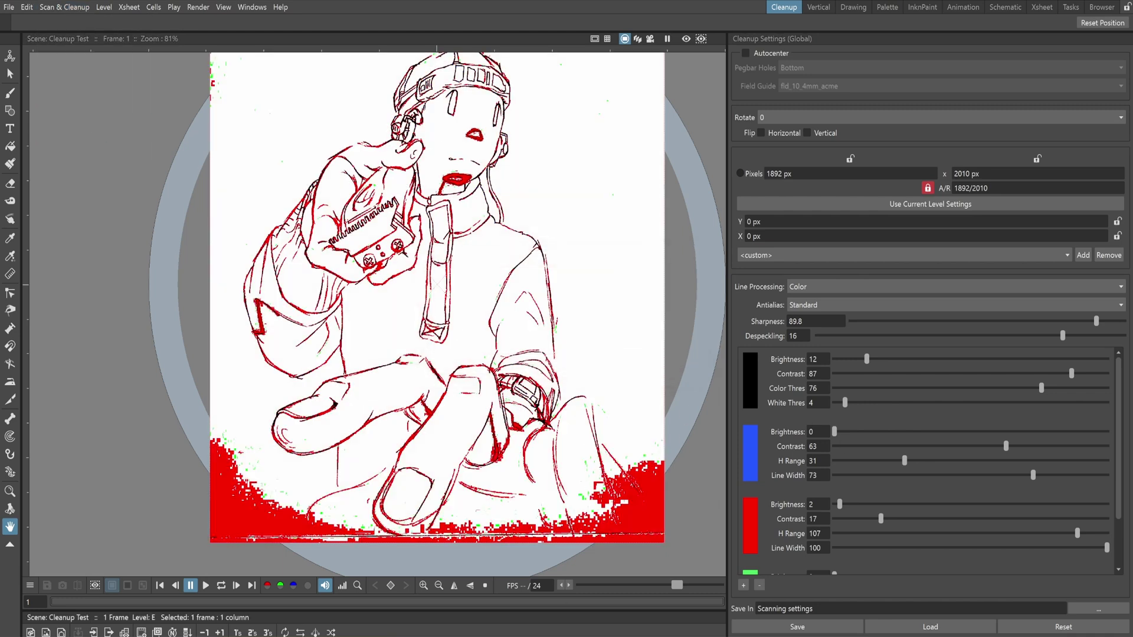
pyautogui.moveTo(868, 359)
pyautogui.mouseDown()
pyautogui.moveTo(841, 359)
pyautogui.moveTo(859, 360)
pyautogui.mouseUp()
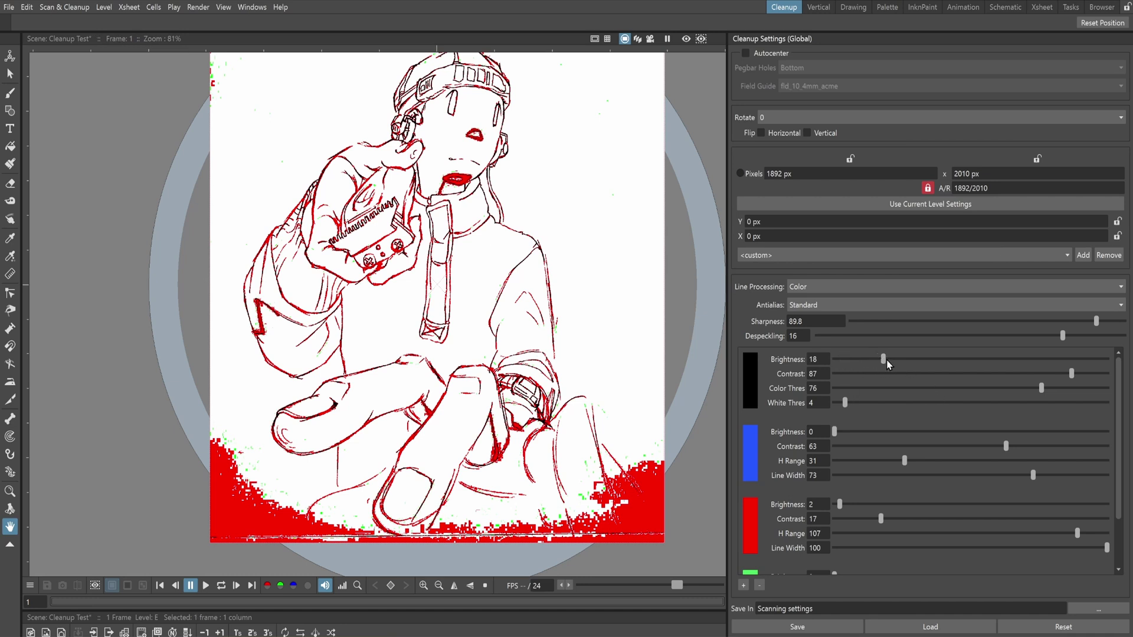
pyautogui.click(10, 8)
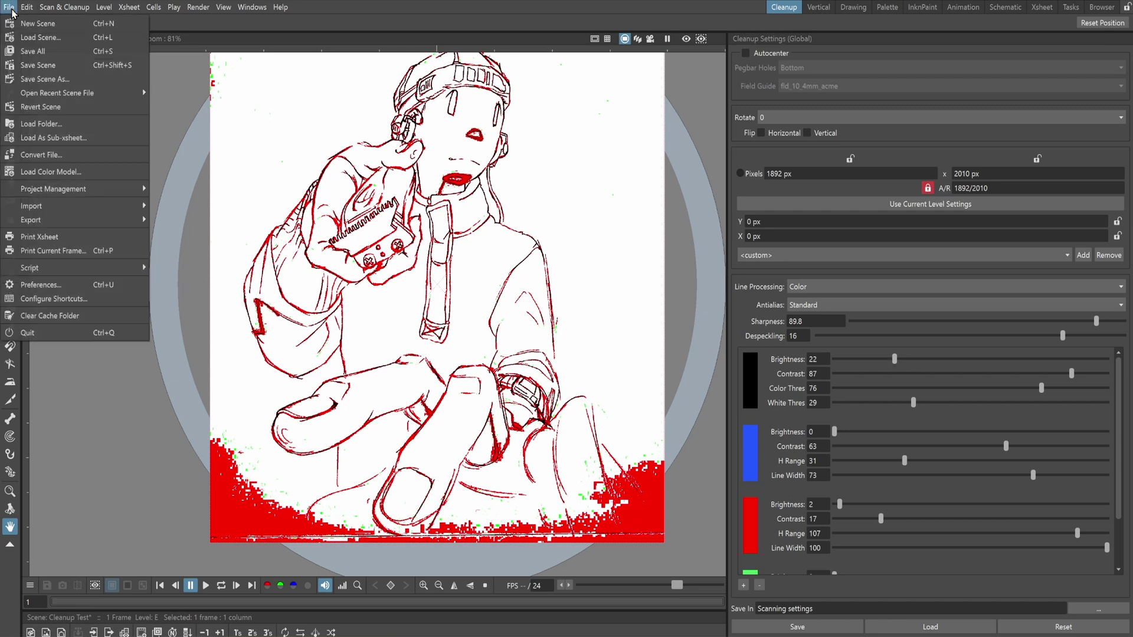
pyautogui.click(48, 54)
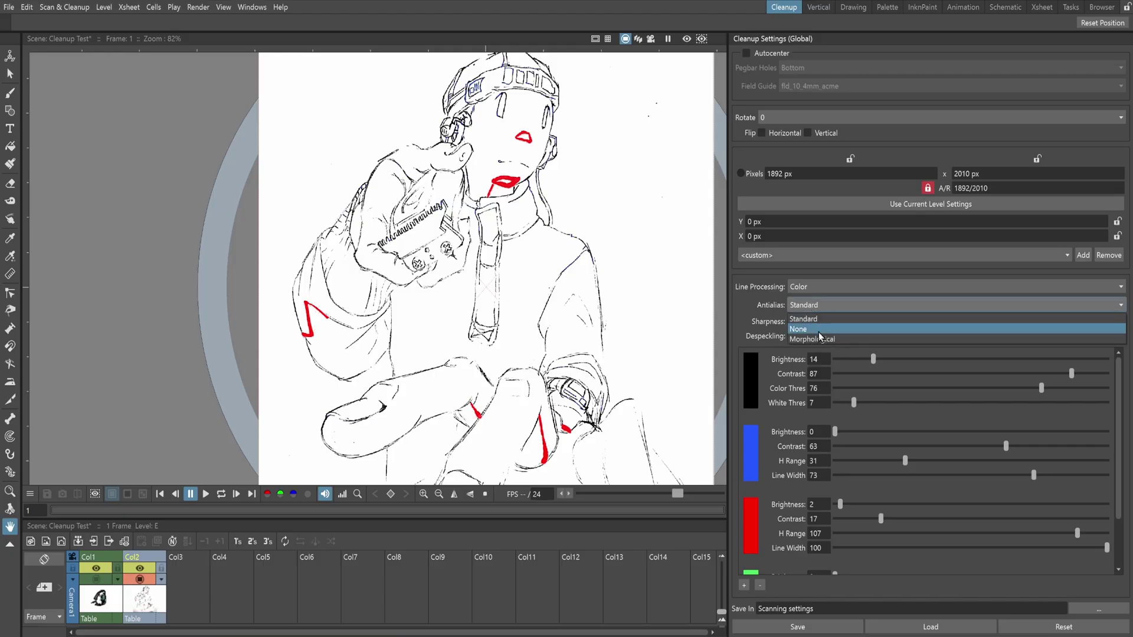
# - Set Antialias to None, Sharpness to 53.48, Despeckling to 0, and the black line's Brightness to 14 and White Thres to 7
pyautogui.click(819, 330)
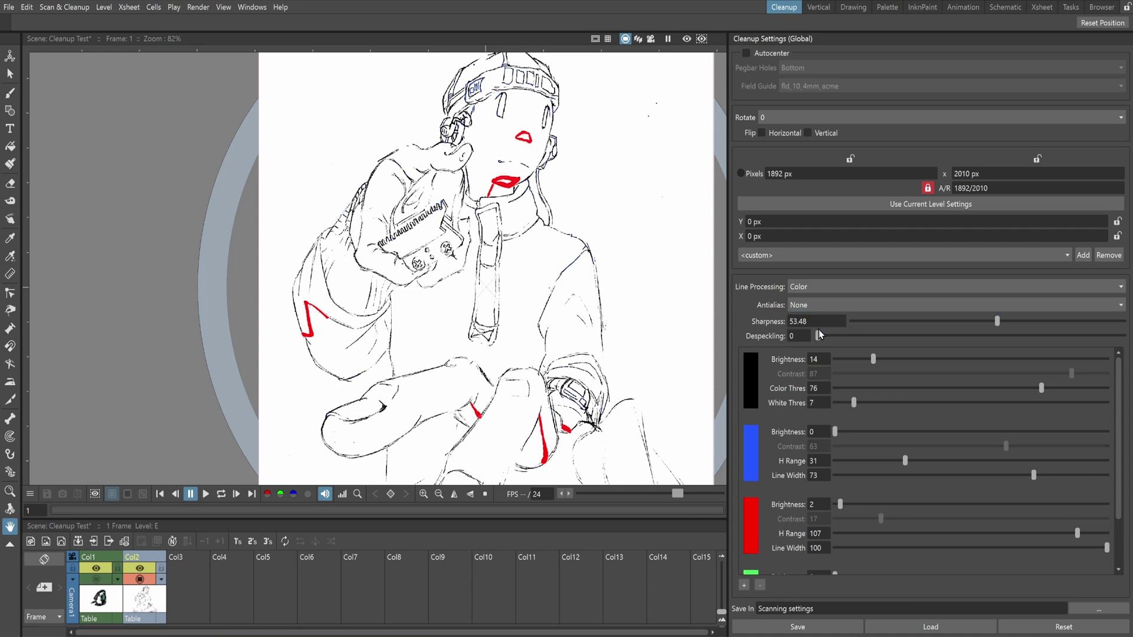
pyautogui.scroll(-1, 507, 270)
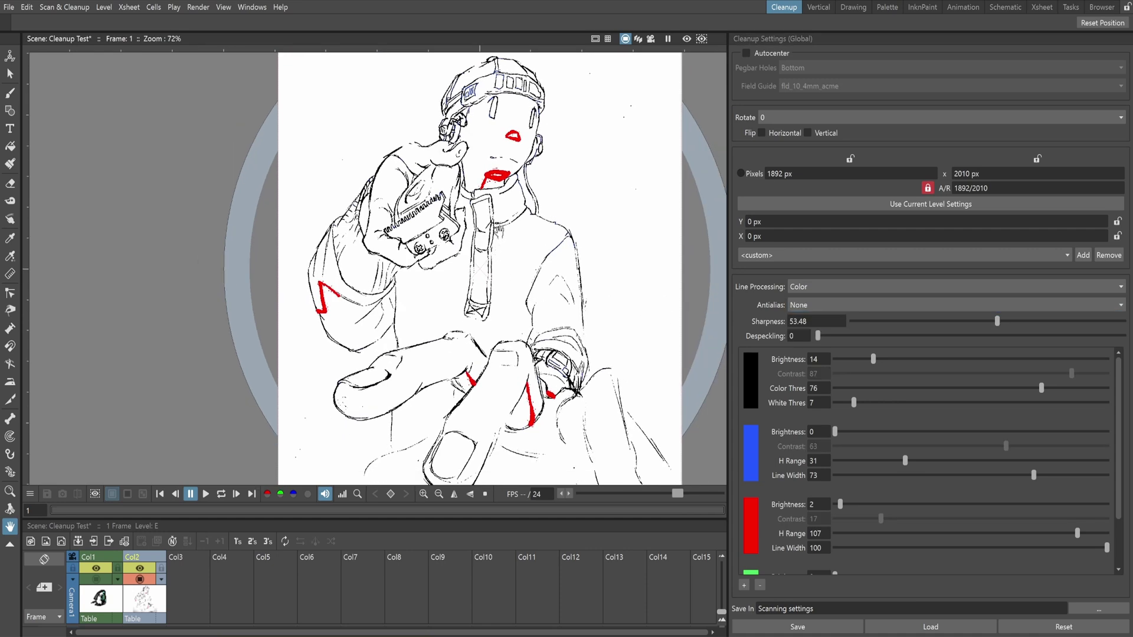
pyautogui.moveTo(509, 244); pyautogui.dragTo(483, 195)
pyautogui.scroll(1, 492, 220)
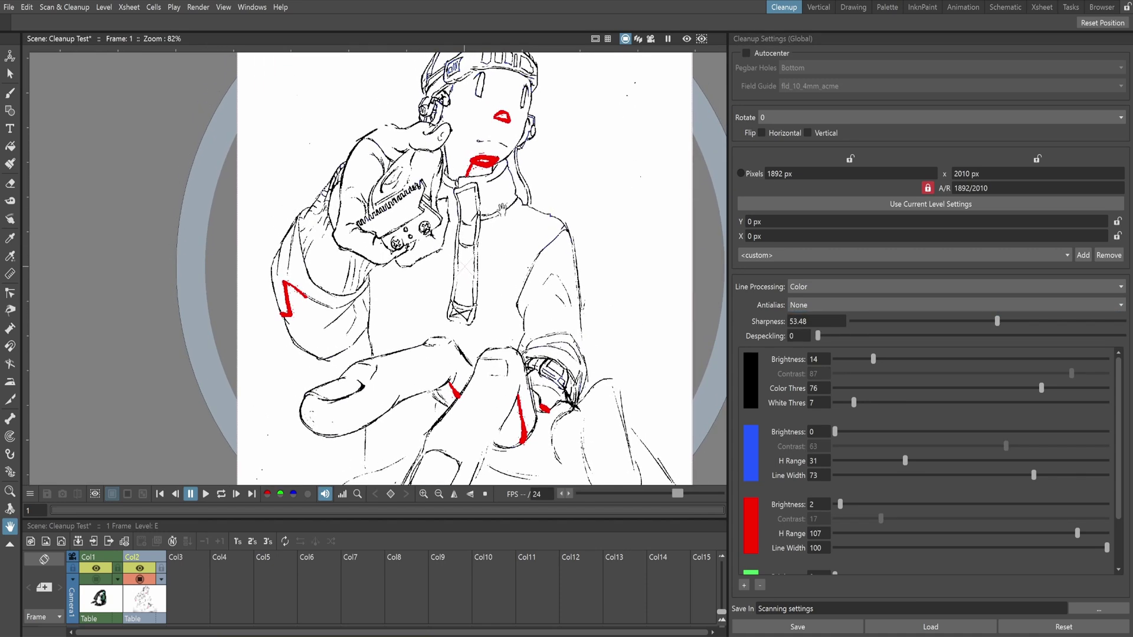
# - Turn on Opacity Check for the cleanup preview and set Despeckling to 11
pyautogui.click(64, 7)
pyautogui.click(121, 119)
pyautogui.moveTo(442, 216); pyautogui.dragTo(439, 229)
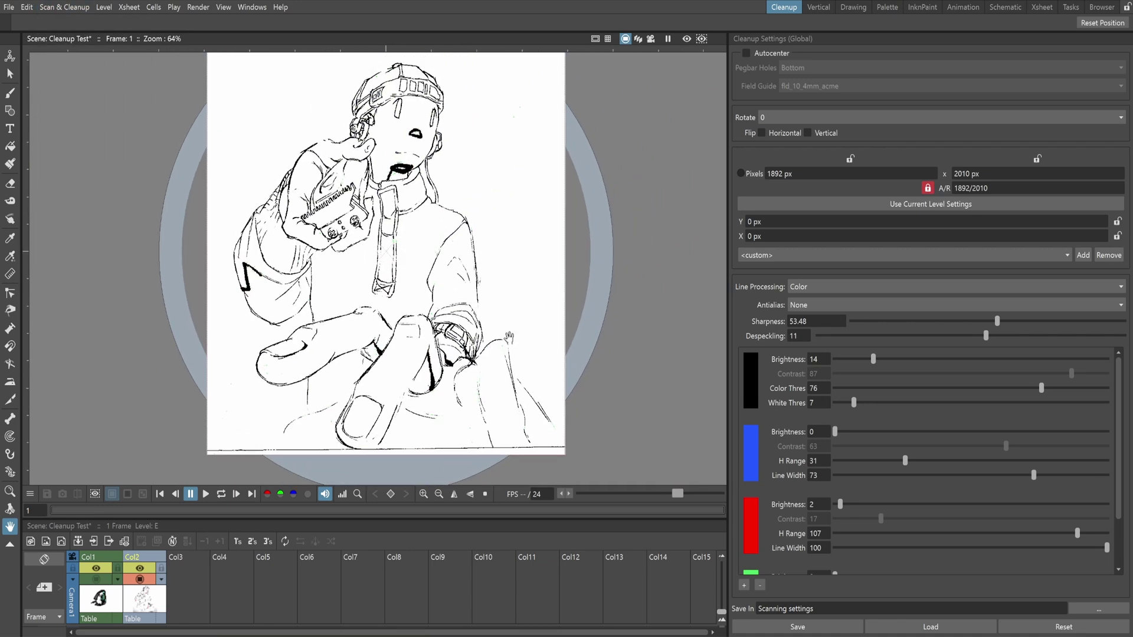
# - Turn off Opacity Check and set the black line's Brightness to 16 and White Thres to 4
pyautogui.click(24, 7)
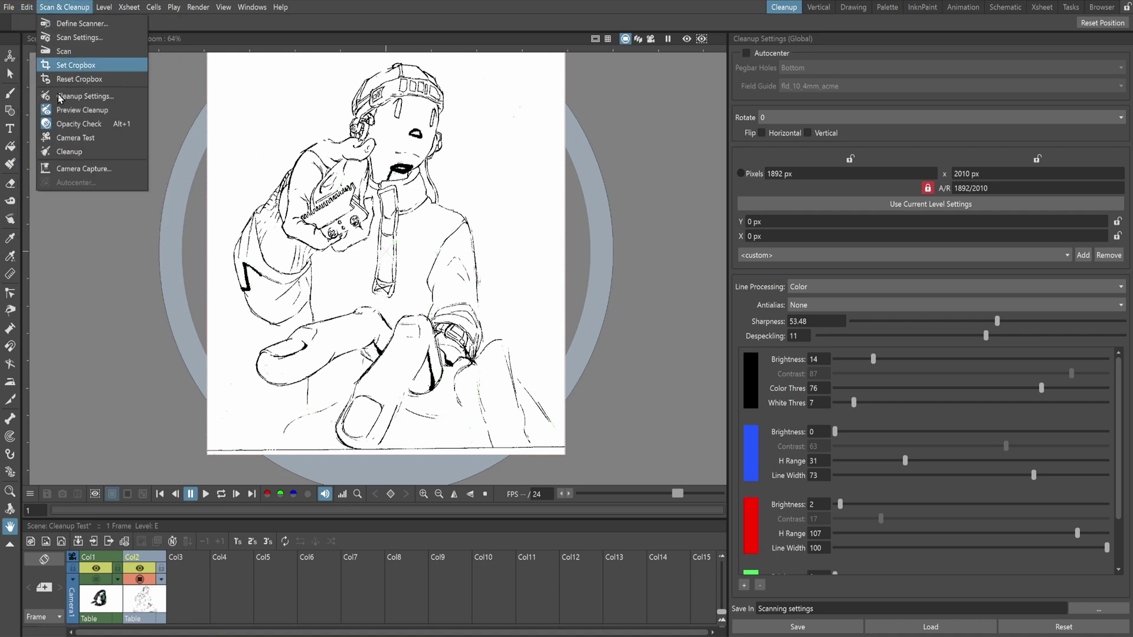
pyautogui.click(59, 122)
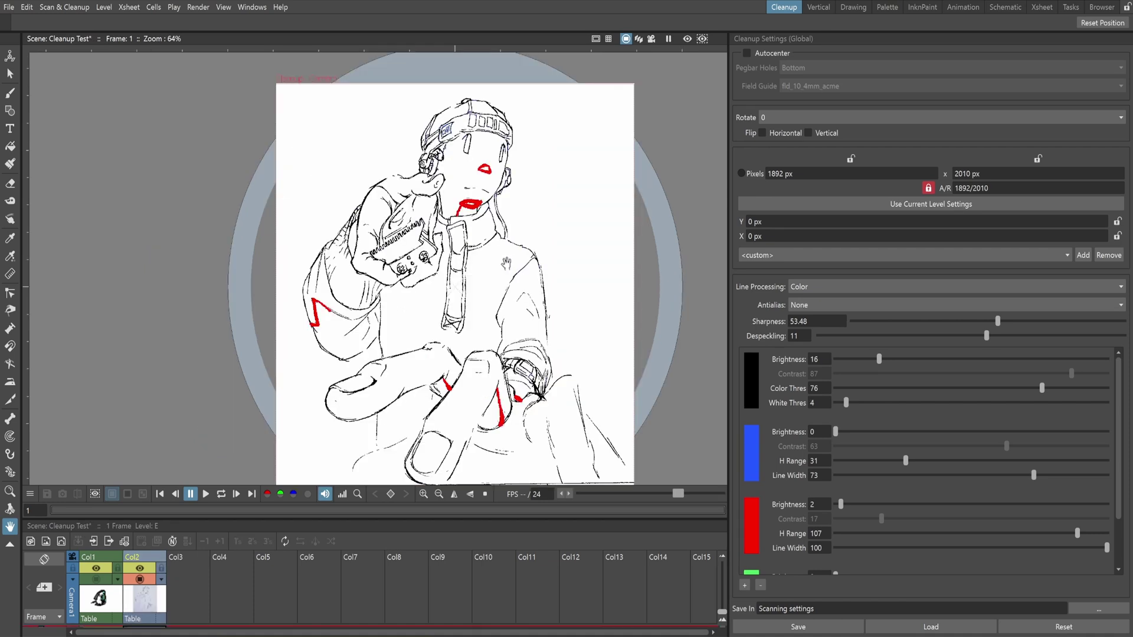
pyautogui.moveTo(511, 258); pyautogui.dragTo(515, 230)
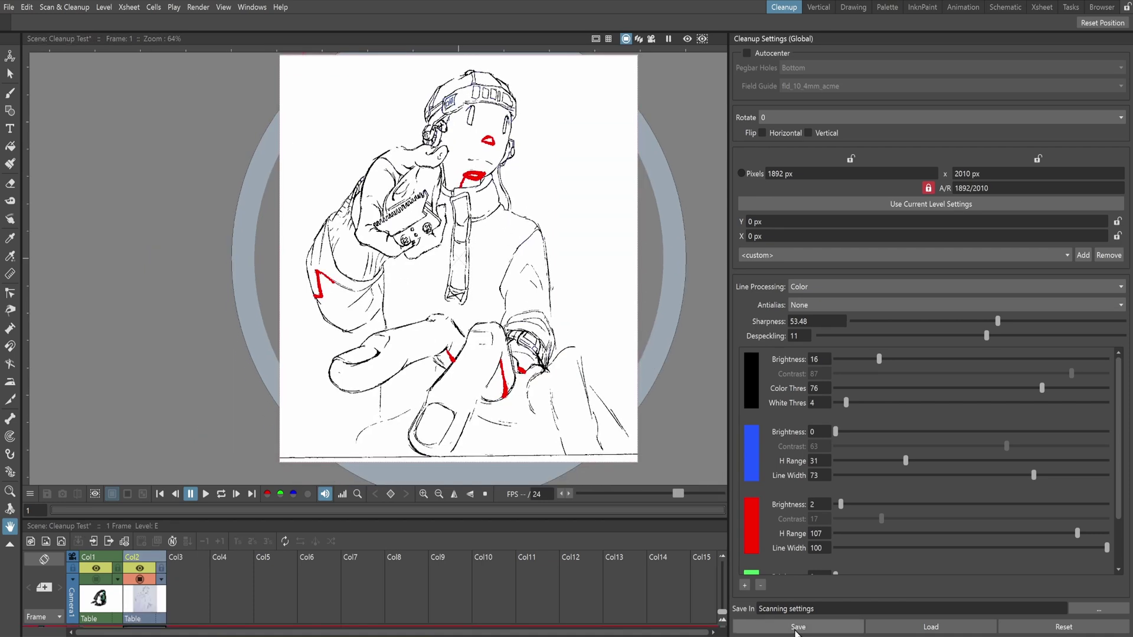
# - Save the cleanup settings as Mechanical pencil.cln in the project's extras folder and save the scene
pyautogui.click(798, 628)
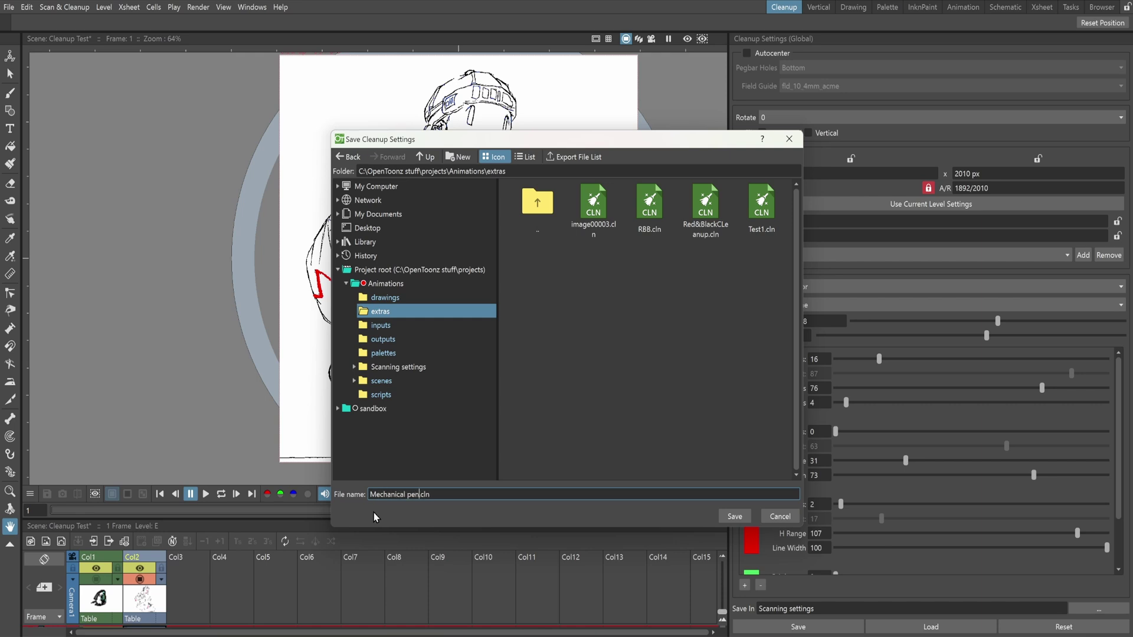
pyautogui.press('Return')
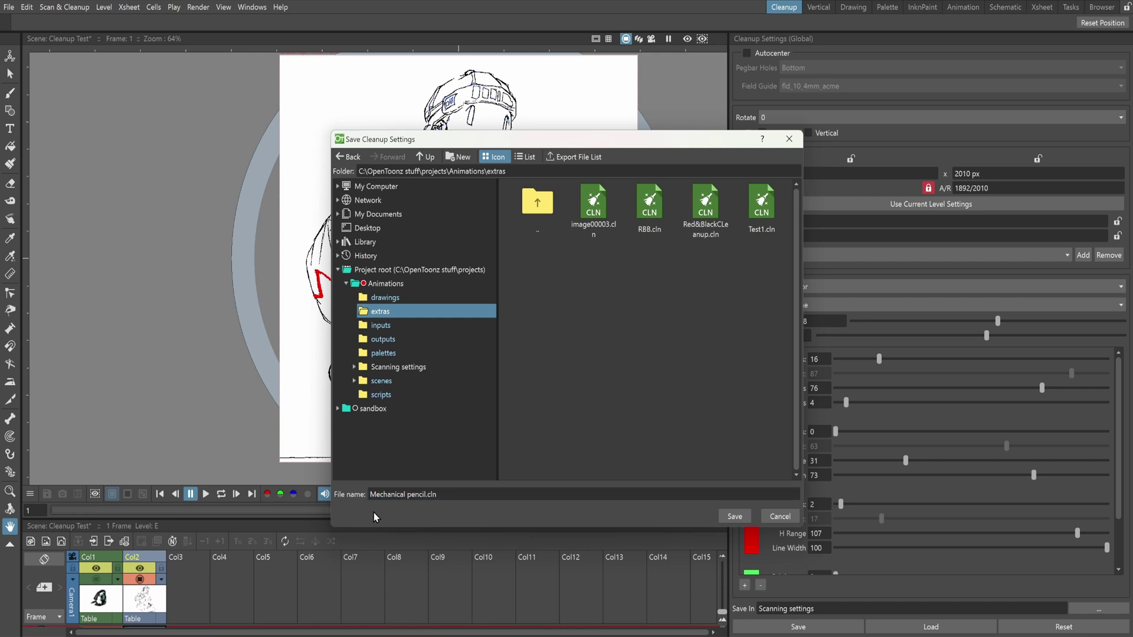
pyautogui.click(732, 517)
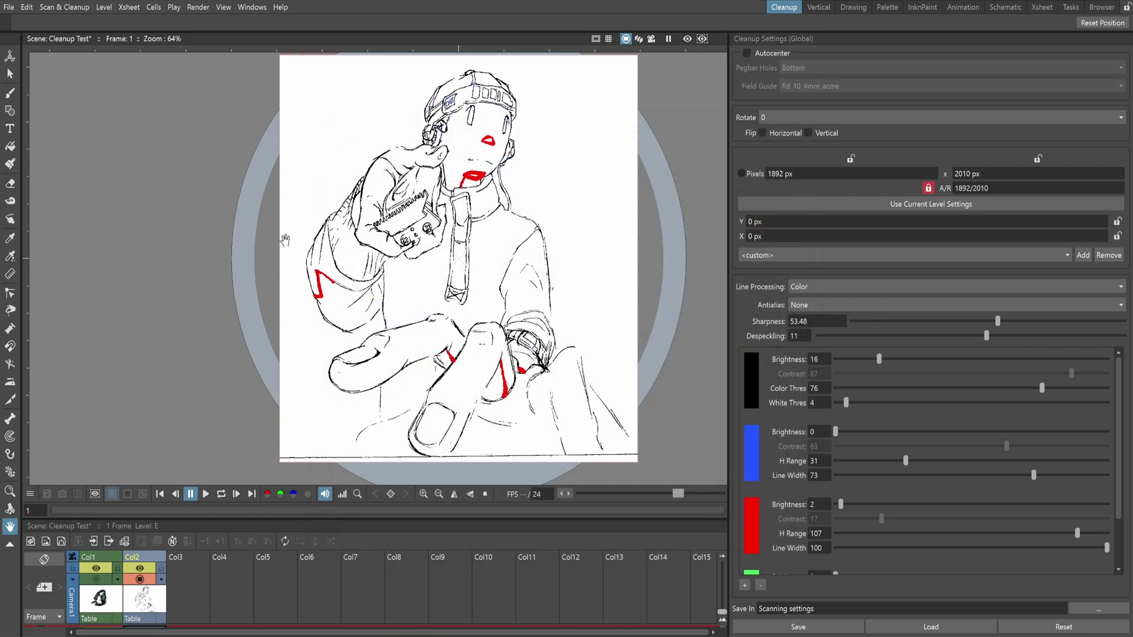
pyautogui.click(9, 6)
pyautogui.click(35, 69)
# - Compare the raw scan with the cleanup preview and the Camera Test view of the level E drawing
pyautogui.click(45, 8)
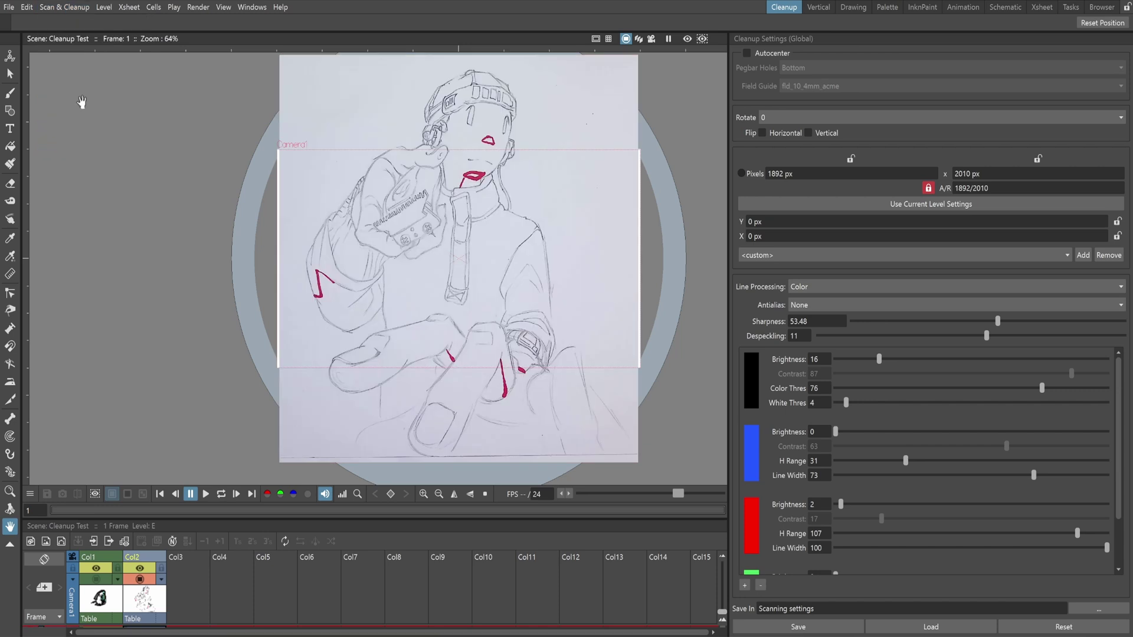
pyautogui.click(66, 7)
pyautogui.click(82, 113)
pyautogui.click(65, 8)
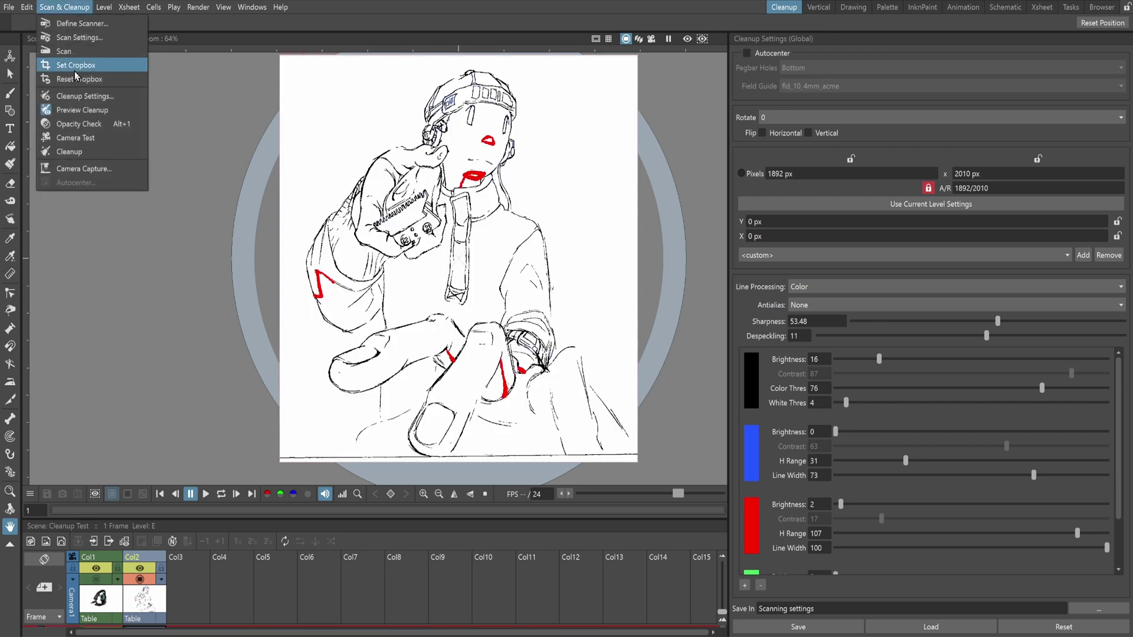
pyautogui.click(87, 137)
pyautogui.click(64, 7)
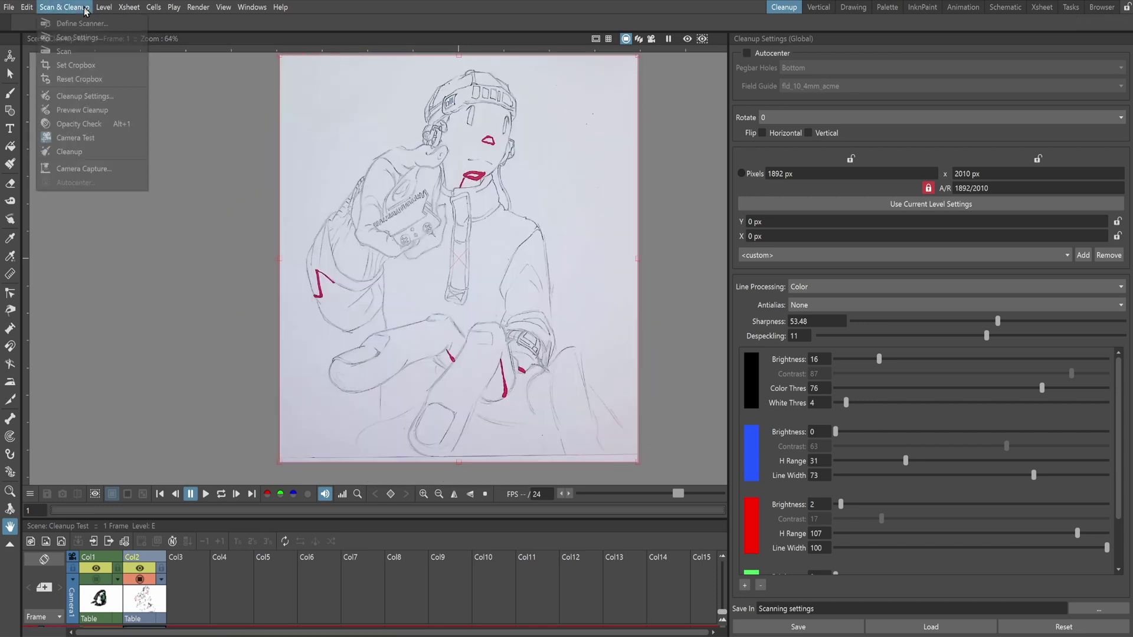
pyautogui.click(75, 138)
# - Try to run Cleanup, and select the level E cell at frame 1 of the second column
pyautogui.click(63, 8)
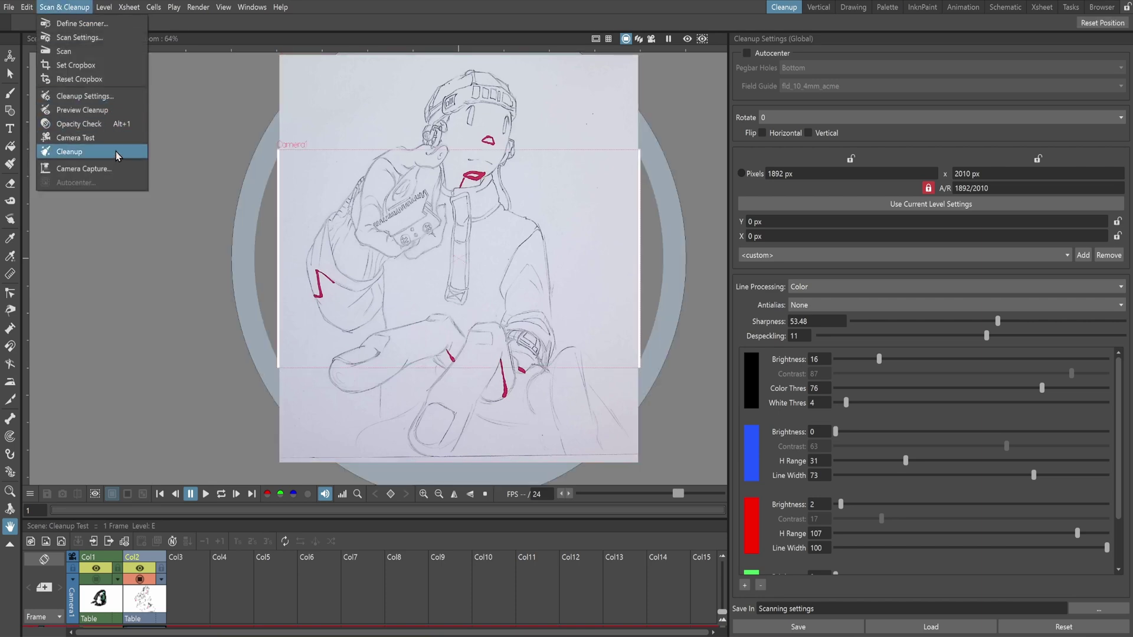
pyautogui.click(108, 152)
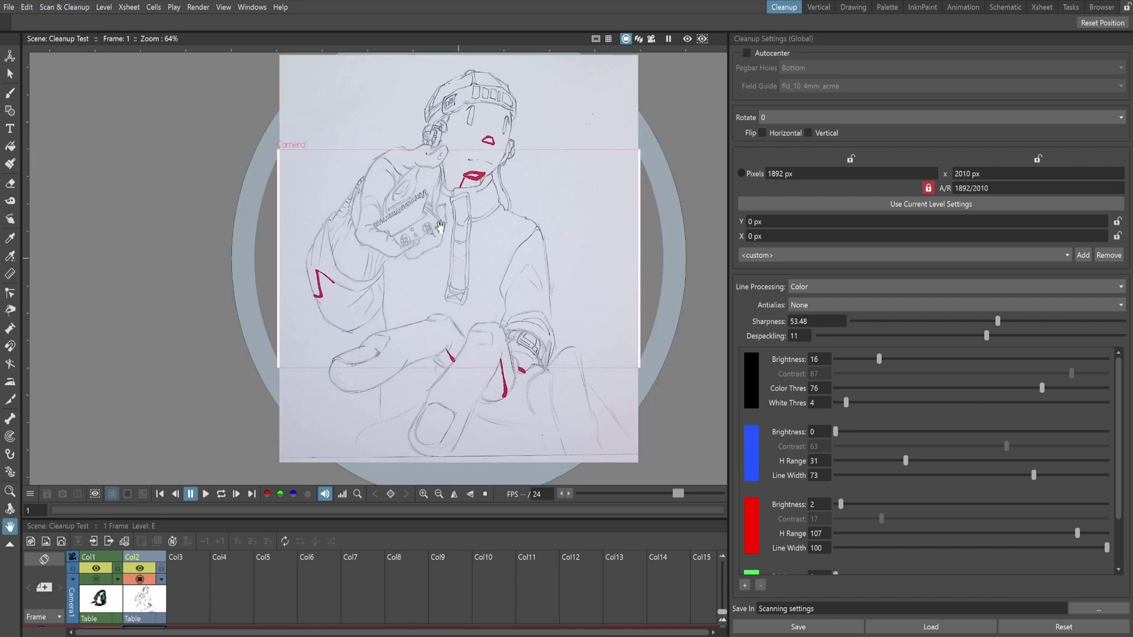
pyautogui.click(145, 527)
pyautogui.click(65, 7)
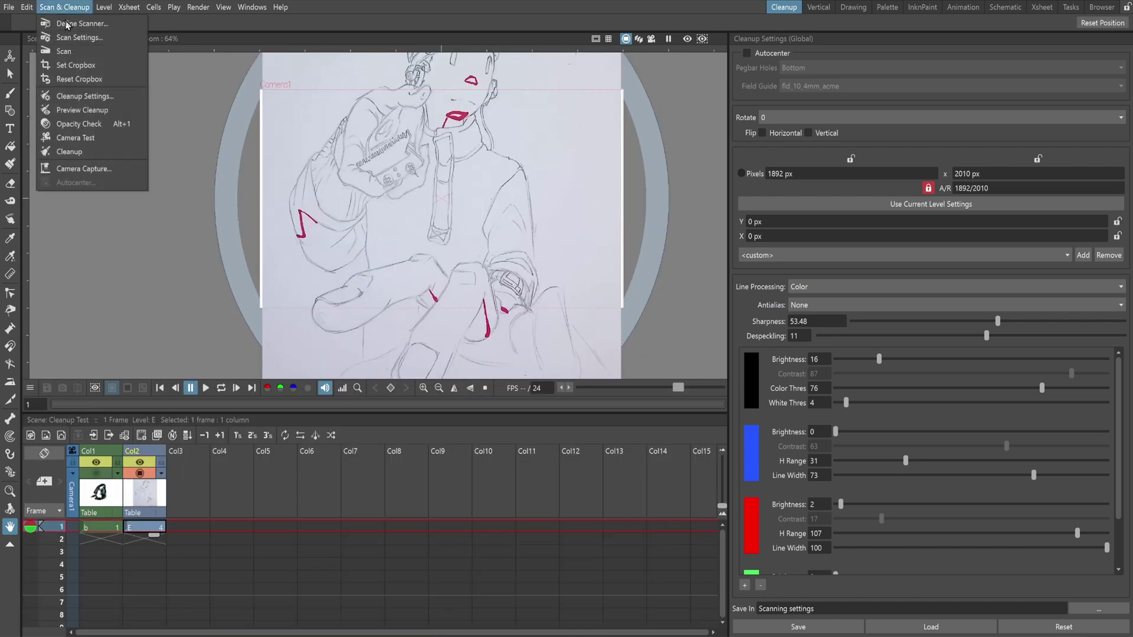
pyautogui.click(101, 152)
pyautogui.click(685, 183)
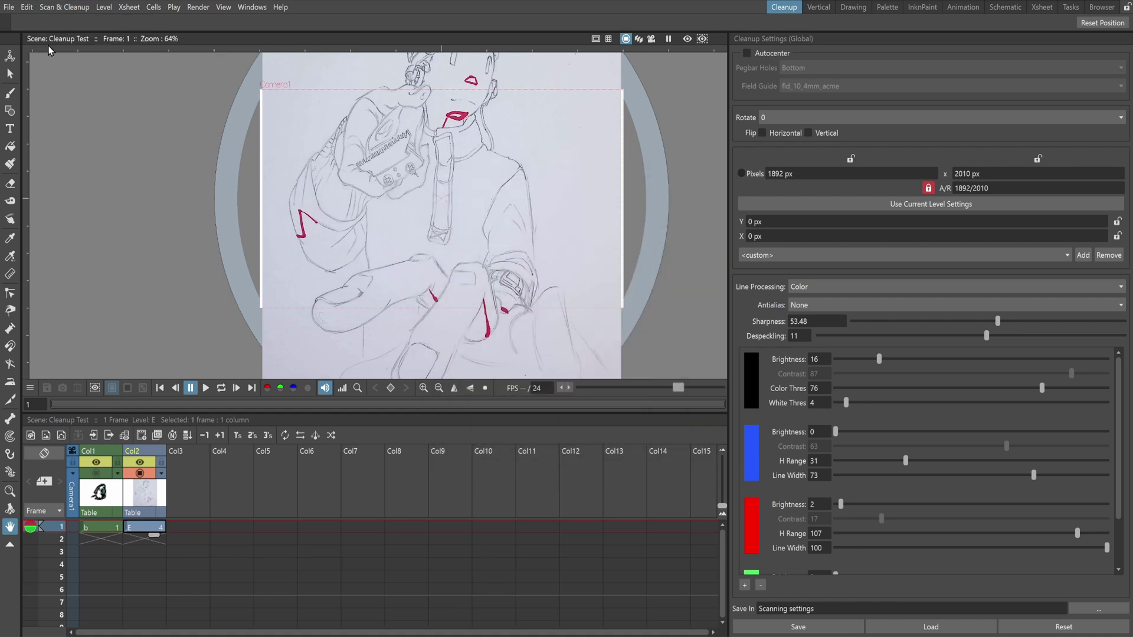
# - Turn on the cleanup preview and run Cleanup on E.0004.tga with the frame's View image enabled
pyautogui.click(65, 7)
pyautogui.click(81, 112)
pyautogui.click(65, 7)
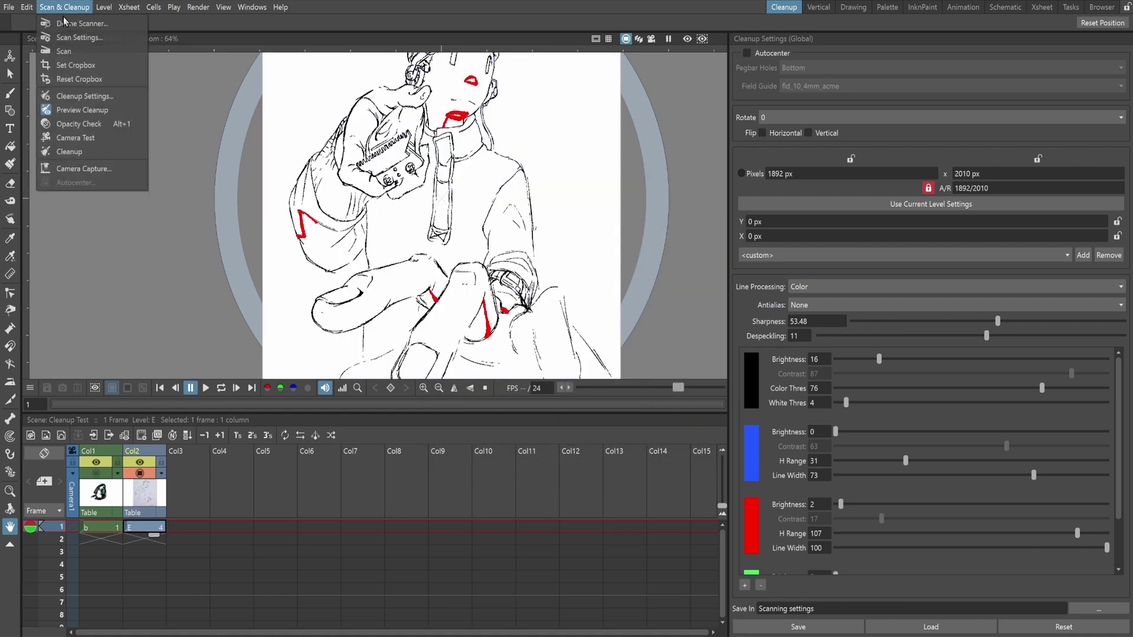
pyautogui.click(112, 152)
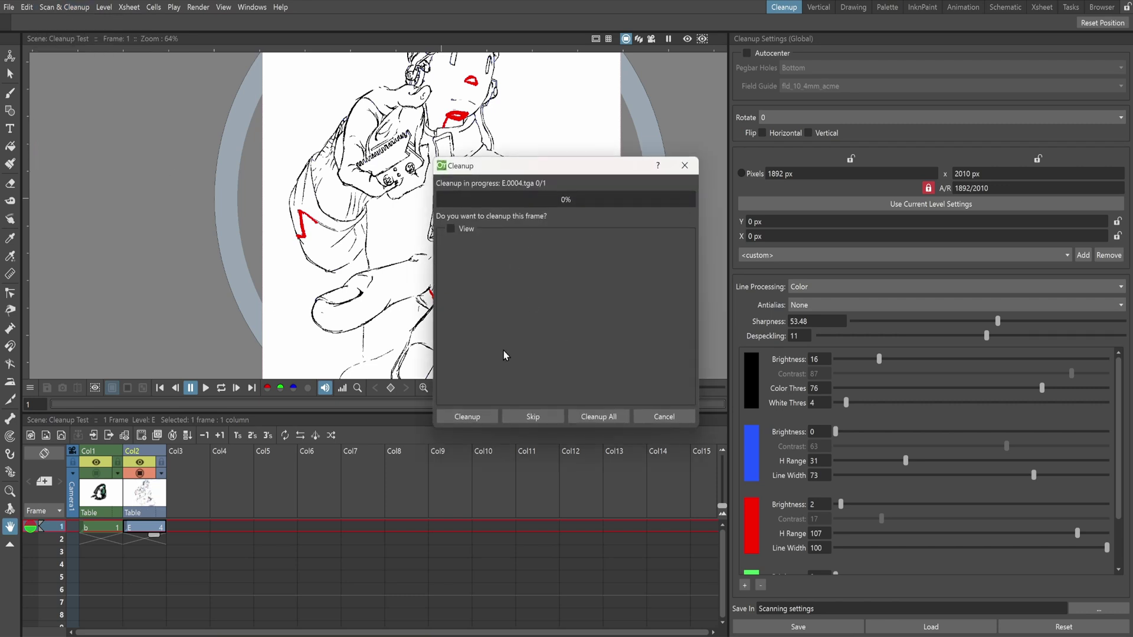
pyautogui.click(450, 229)
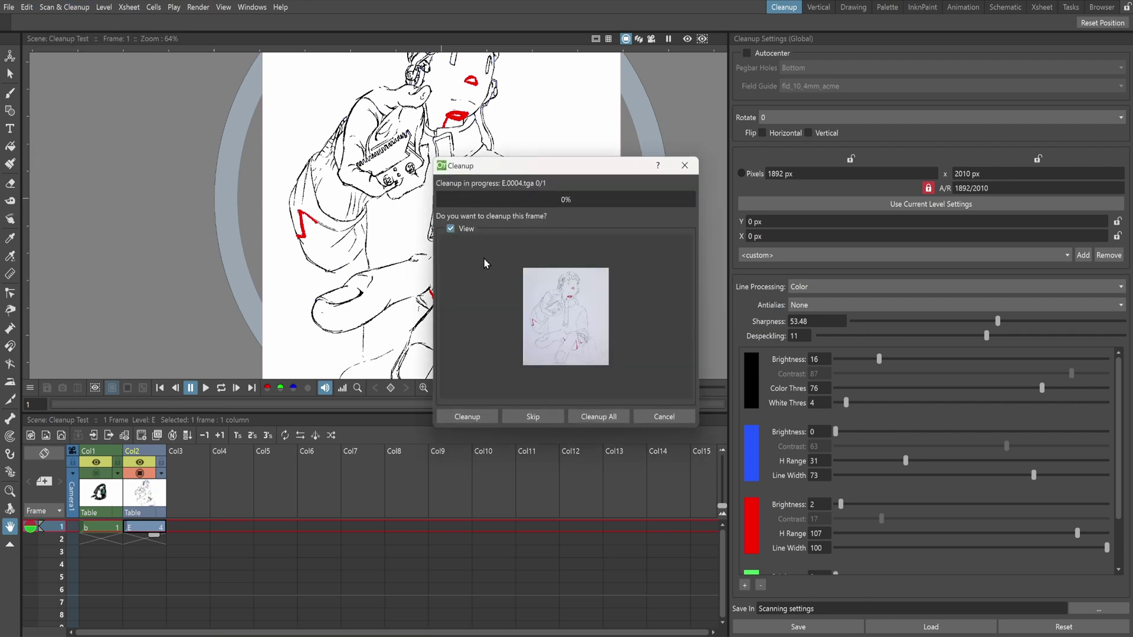
pyautogui.scroll(3, 558, 293)
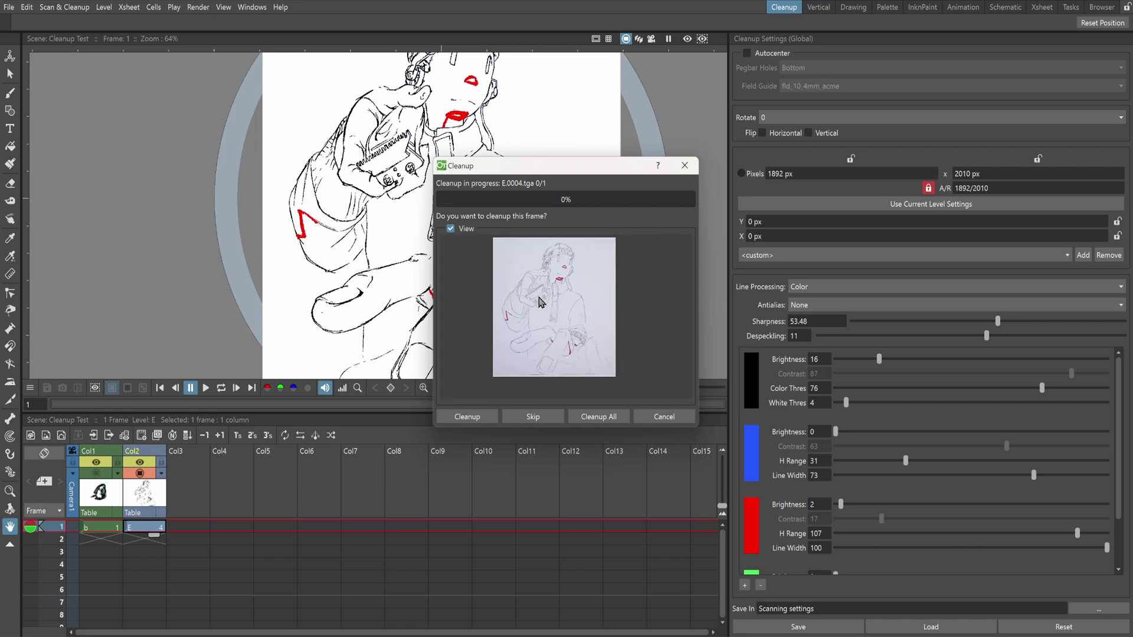
pyautogui.click(479, 423)
# - Enlarge the viewer to check the cleaned-up drawing and switch to the Drawing room
pyautogui.moveTo(331, 412); pyautogui.dragTo(331, 488)
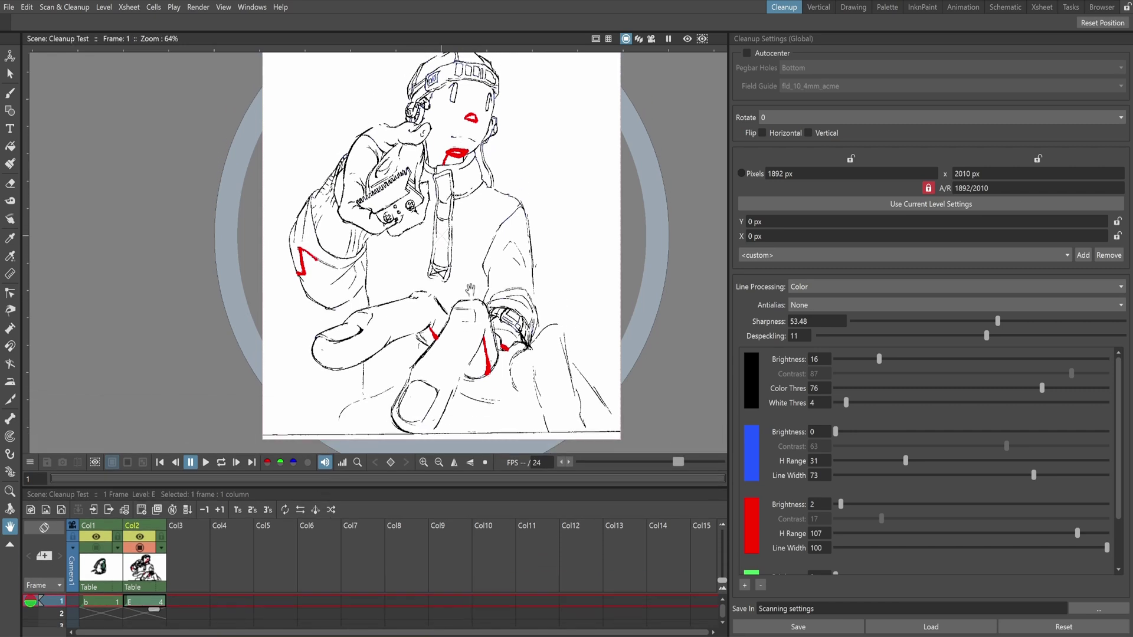
pyautogui.scroll(-1, 492, 210)
pyautogui.moveTo(493, 210); pyautogui.dragTo(490, 236)
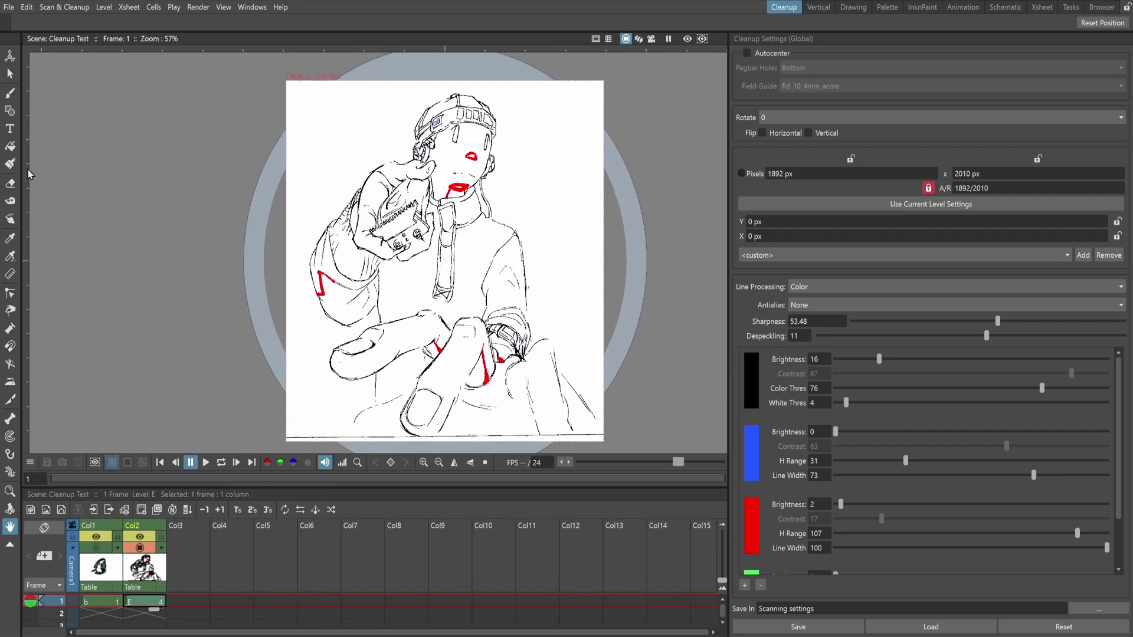
pyautogui.click(854, 8)
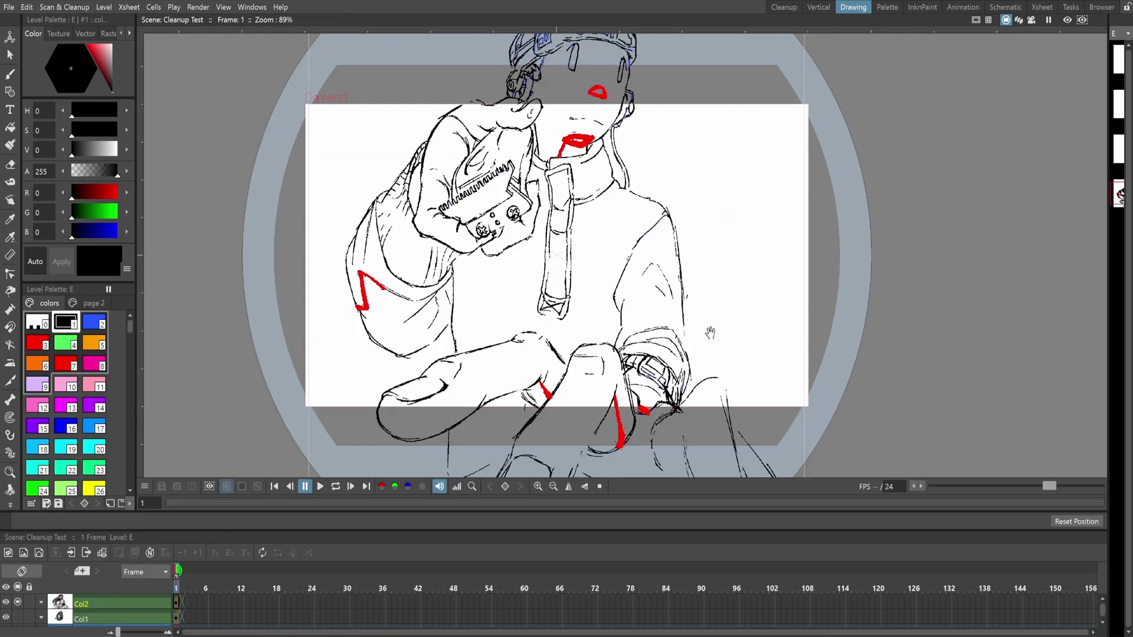
pyautogui.moveTo(711, 331); pyautogui.dragTo(807, 339)
# - Try erasing part of the jacket's lines with the Eraser at size 91 and undo the erasing
pyautogui.click(10, 165)
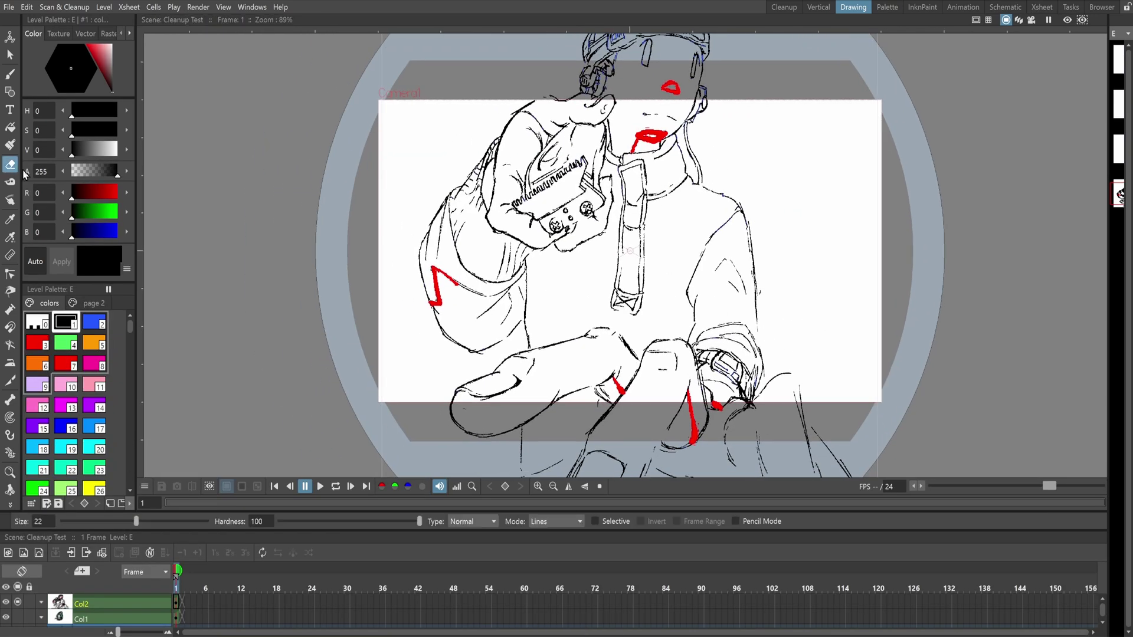
pyautogui.moveTo(722, 180)
pyautogui.mouseDown()
pyautogui.moveTo(705, 211)
pyautogui.moveTo(742, 226)
pyautogui.moveTo(707, 298)
pyautogui.mouseUp()
pyautogui.hotkey('ctrl', 'z')
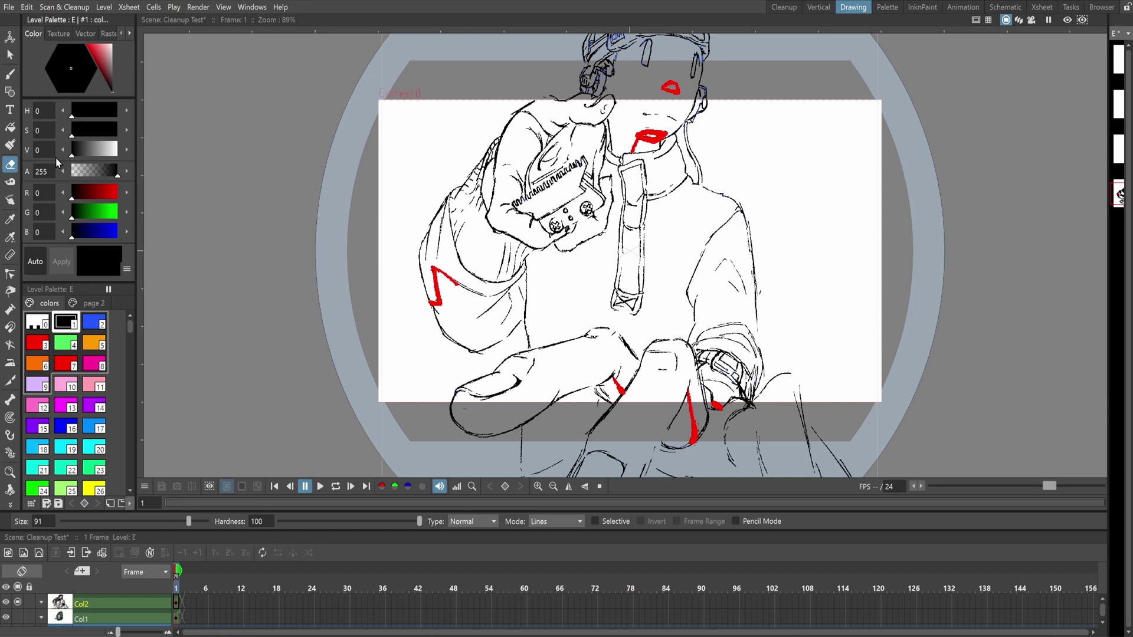
# - Thicken the outlines of the raised hand and its device with the Brush at size 3.59 to 17.47, and make palette style 2 black
pyautogui.click(10, 74)
pyautogui.moveTo(616, 122); pyautogui.dragTo(637, 136)
pyautogui.scroll(3, 562, 129)
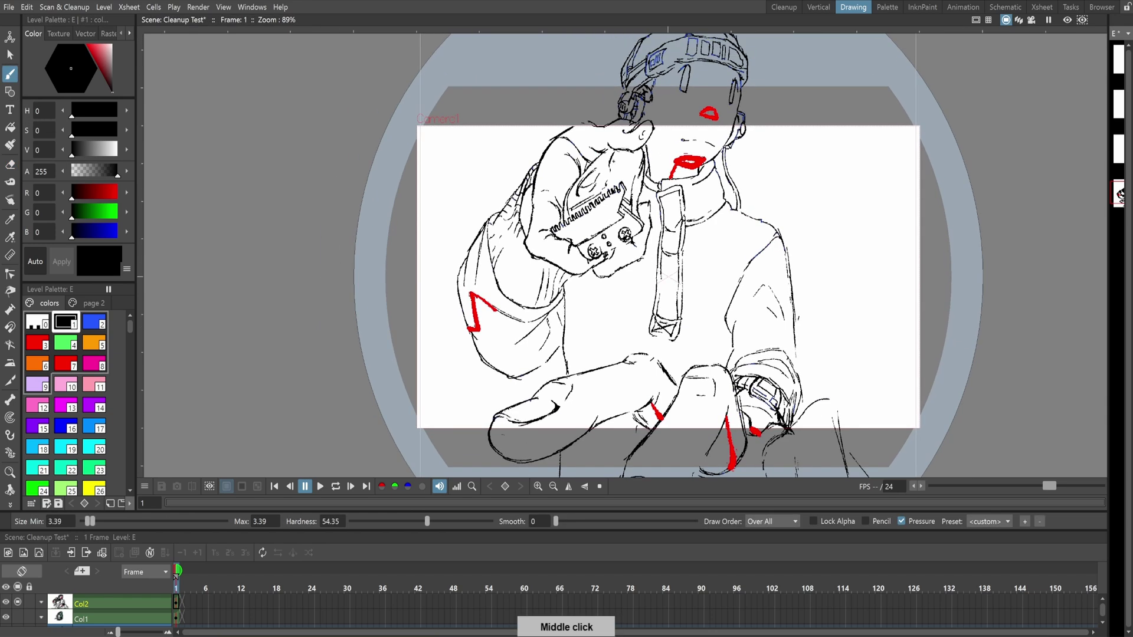
pyautogui.moveTo(603, 143)
pyautogui.mouseDown()
pyautogui.moveTo(538, 228)
pyautogui.moveTo(542, 211)
pyautogui.mouseUp()
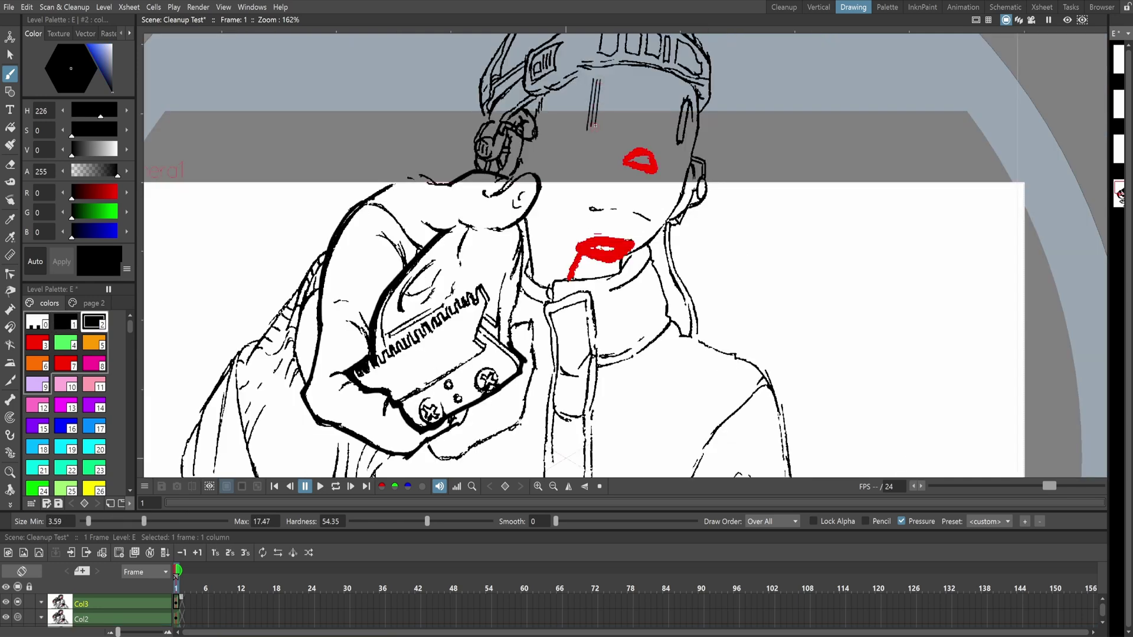
# - Try a brush stroke across the eye area of the face and undo it
pyautogui.scroll(2, 673, 228)
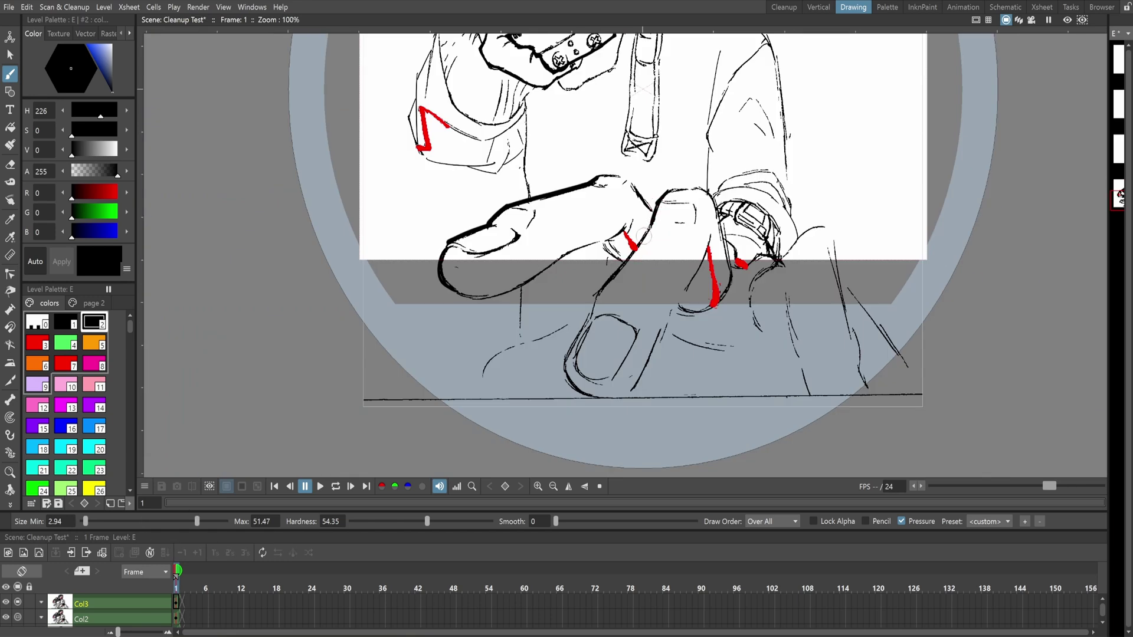
pyautogui.moveTo(649, 227); pyautogui.dragTo(603, 281)
pyautogui.hotkey('ctrl', 'z')
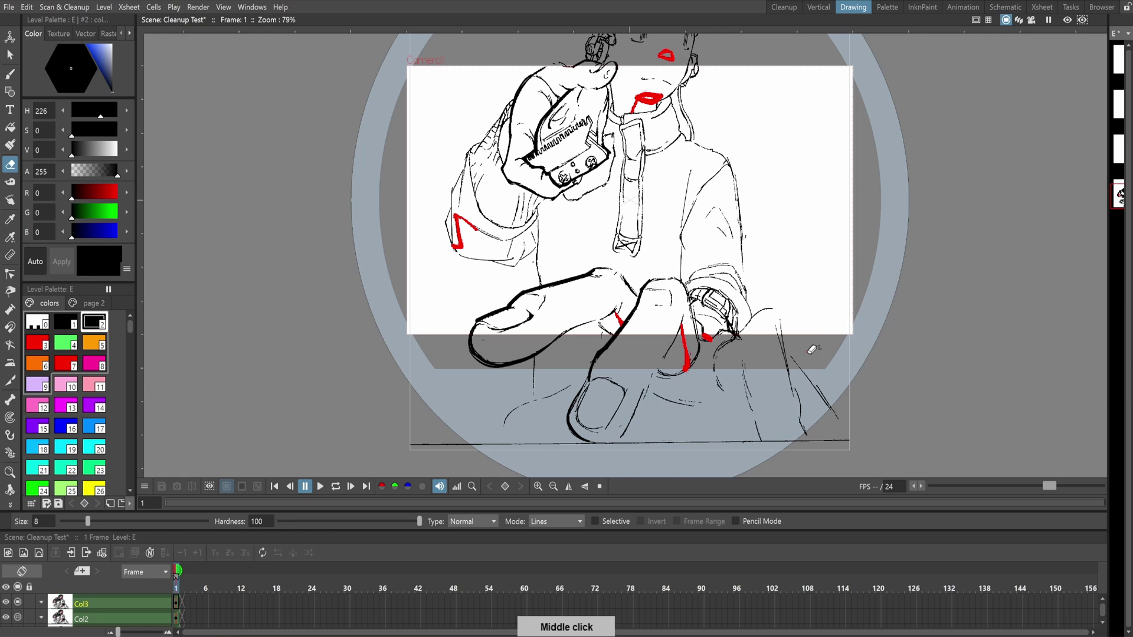
# - Save the Cleanup Test scene with the retouched line drawing
pyautogui.moveTo(767, 261); pyautogui.dragTo(751, 293)
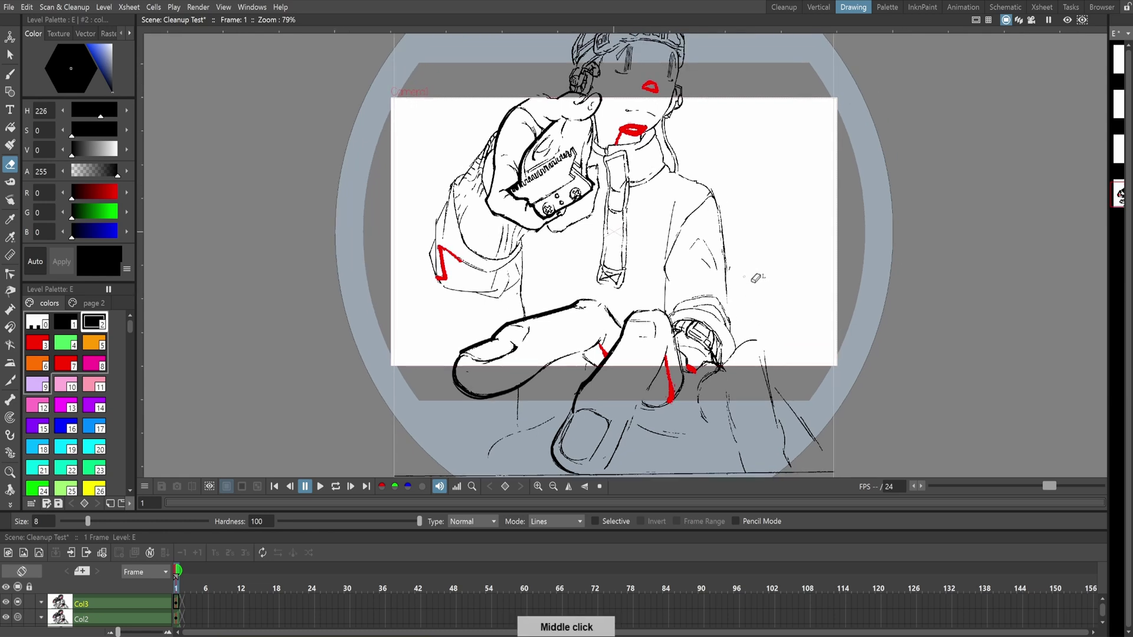
pyautogui.hotkey('ctrl', 's')
pyautogui.scroll(-1, 774, 285)
pyautogui.middleClick(777, 328)
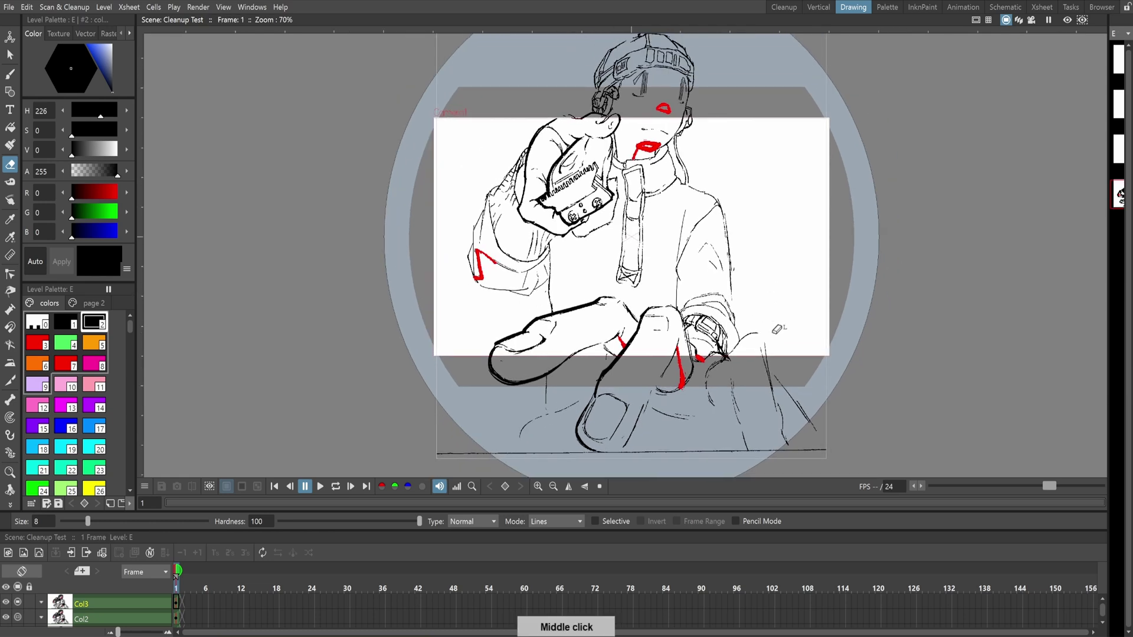
pyautogui.middleClick(777, 329)
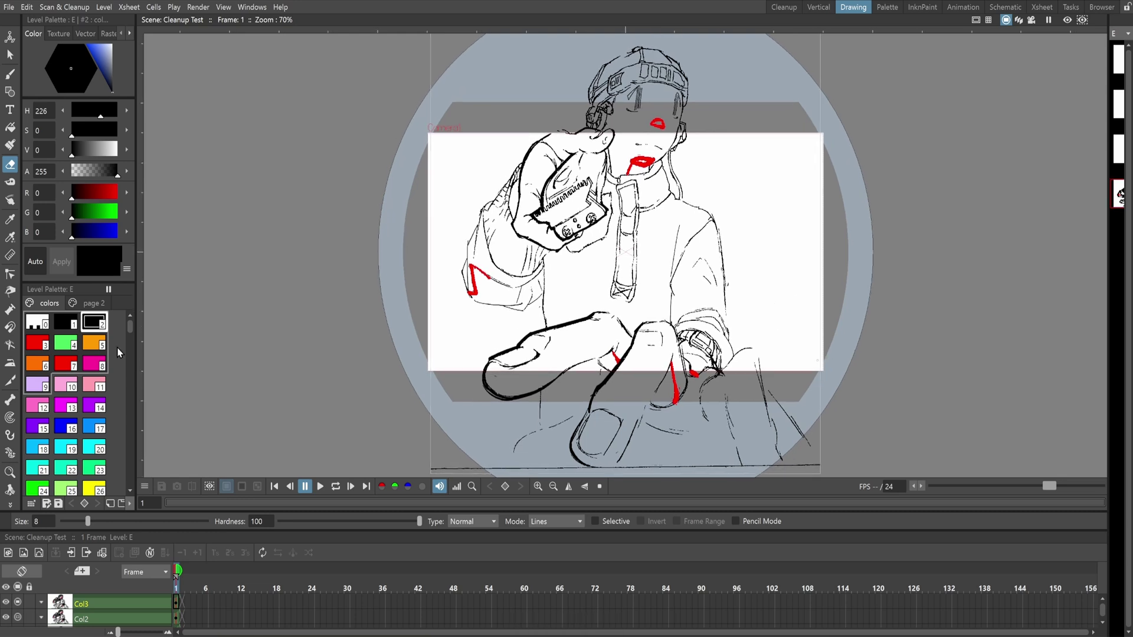
# - Look through the styles on page 2 and the colors page of the E level palette
pyautogui.click(99, 304)
pyautogui.click(52, 304)
pyautogui.moveTo(130, 330); pyautogui.dragTo(123, 354)
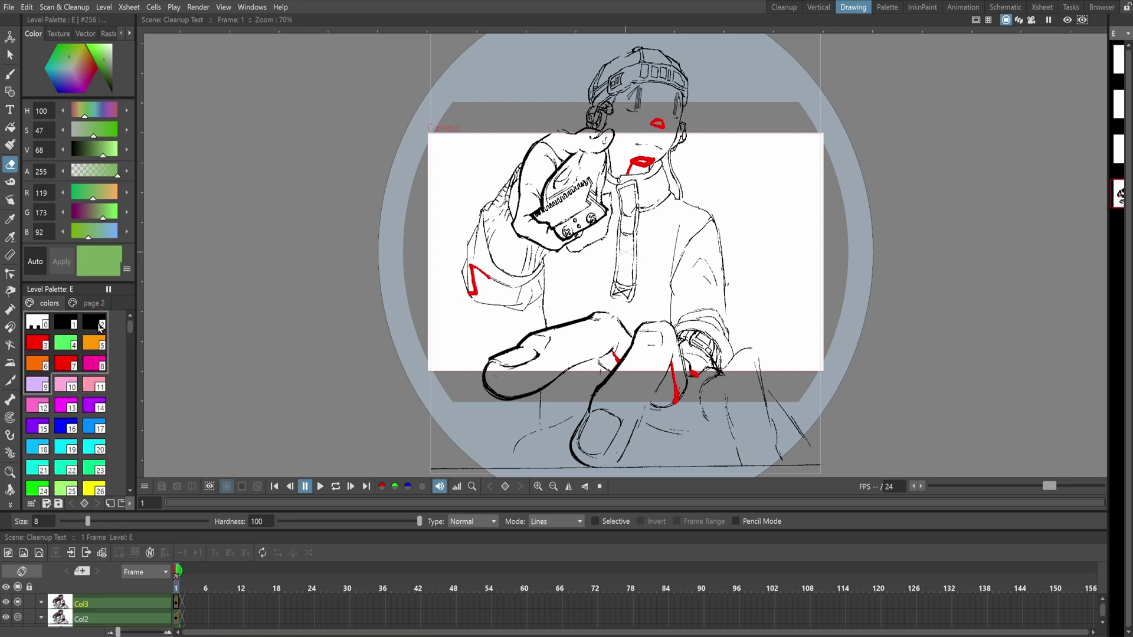
# - Adjust the colors of styles 2 and 3 in the E level palette
pyautogui.click(101, 329)
pyautogui.moveTo(110, 52); pyautogui.dragTo(101, 124)
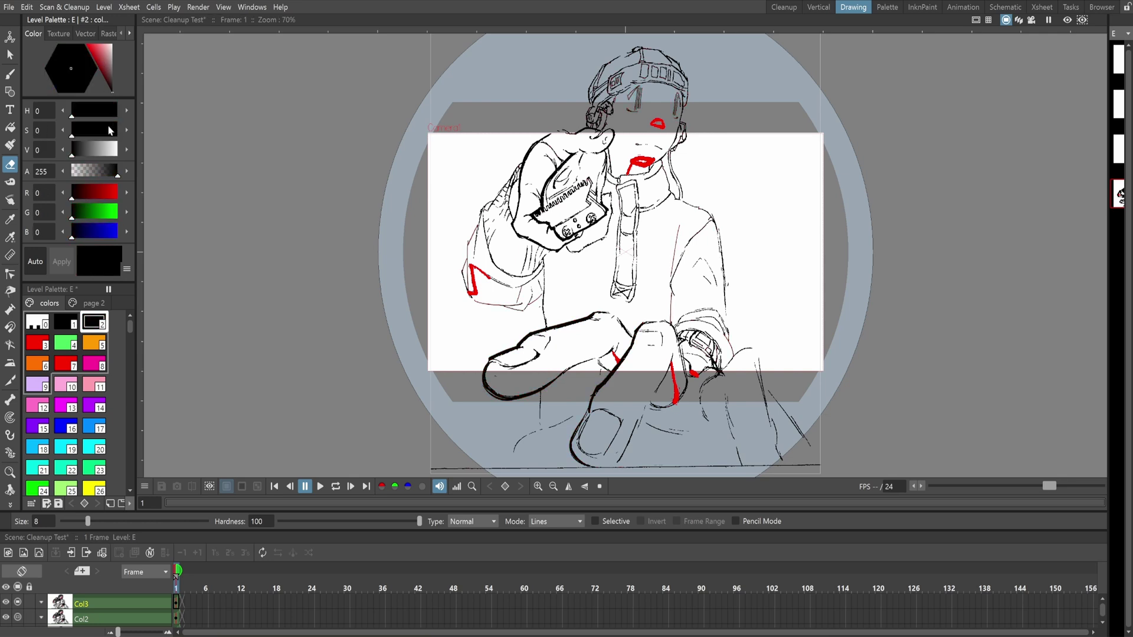
pyautogui.click(36, 342)
pyautogui.moveTo(101, 52); pyautogui.dragTo(109, 57)
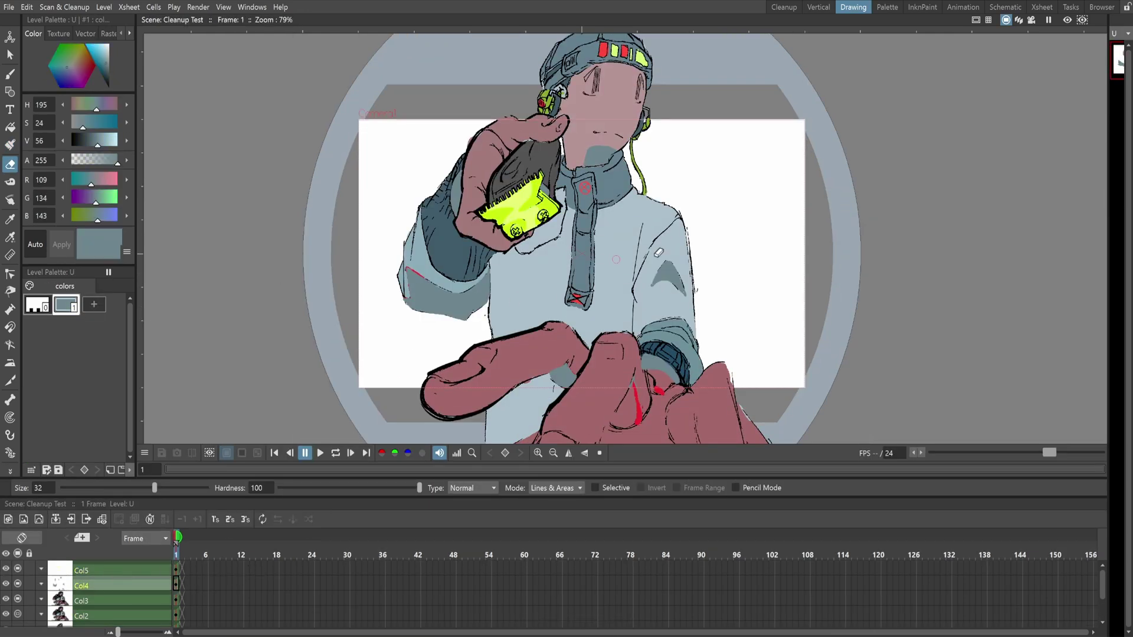
# - Switch to the Animation room, bring the whole colored character into view and save the scene
pyautogui.middleClick(701, 238)
pyautogui.click(963, 7)
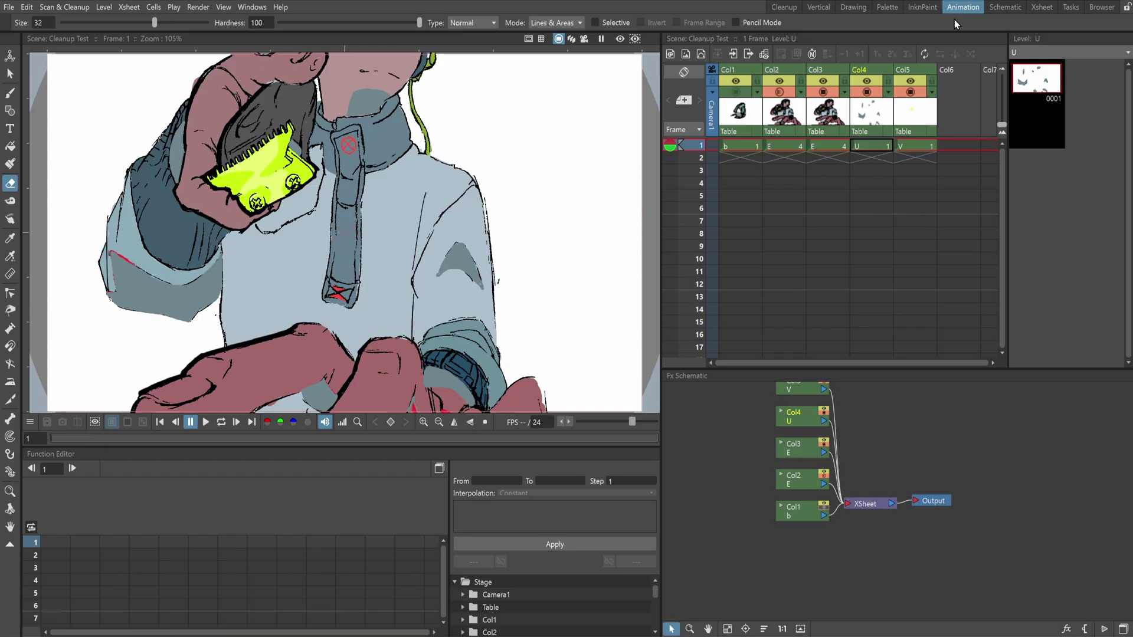
pyautogui.middleClick(539, 286)
pyautogui.scroll(-3, 529, 276)
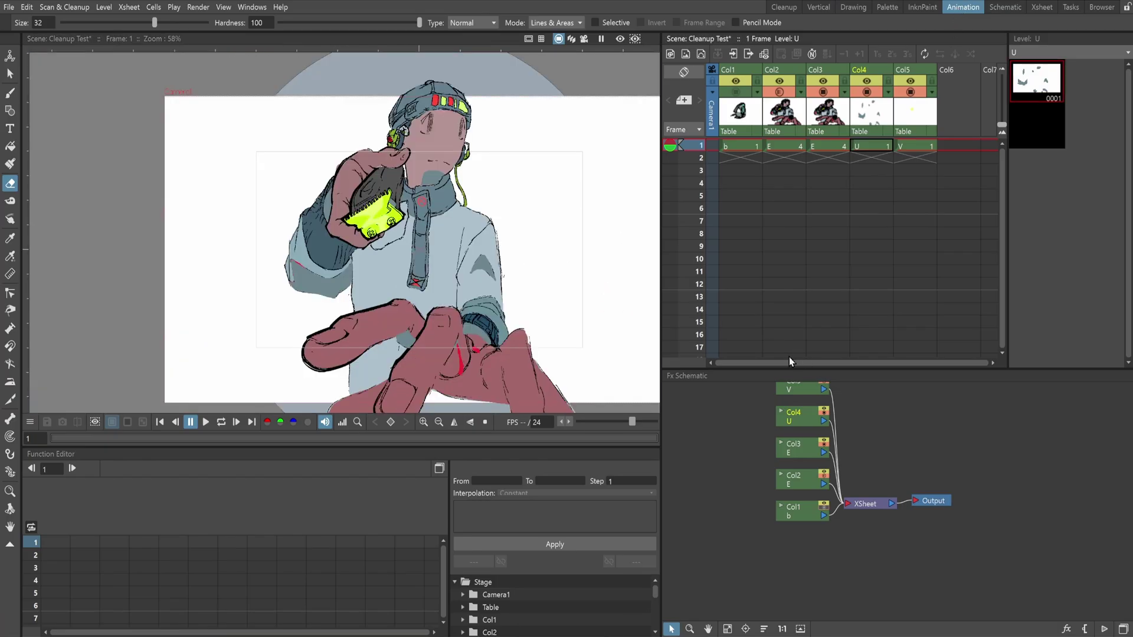
pyautogui.middleClick(607, 314)
pyautogui.hotkey('ctrl', 's')
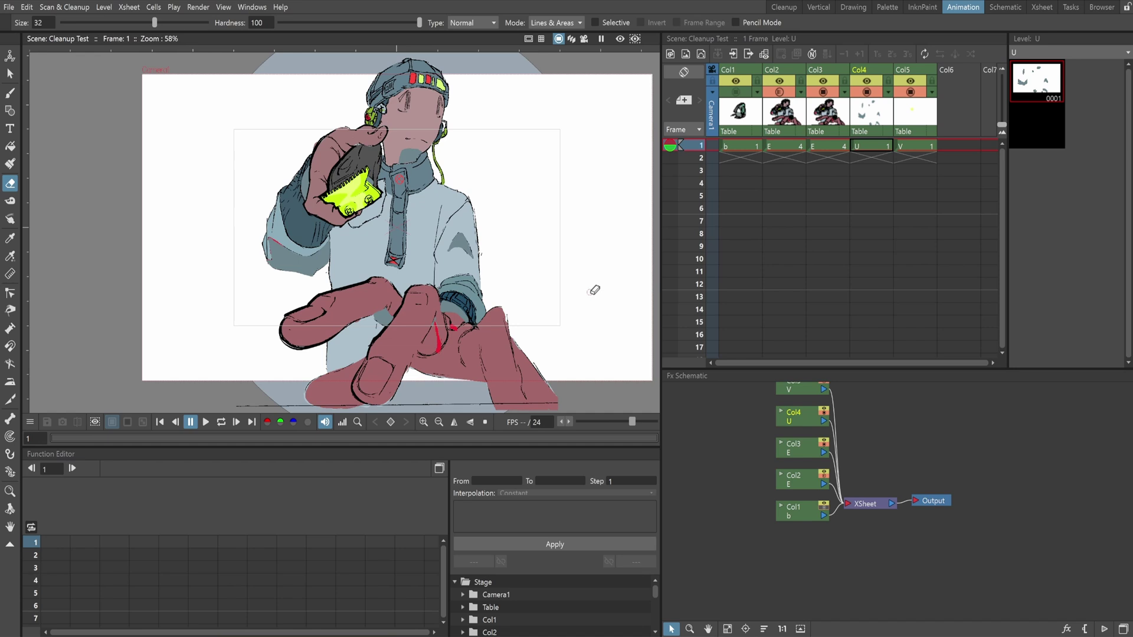
# - Insert a Matte In effect after the Col4 node in the Fx Schematic
pyautogui.rightClick(791, 459)
pyautogui.moveTo(856, 466)
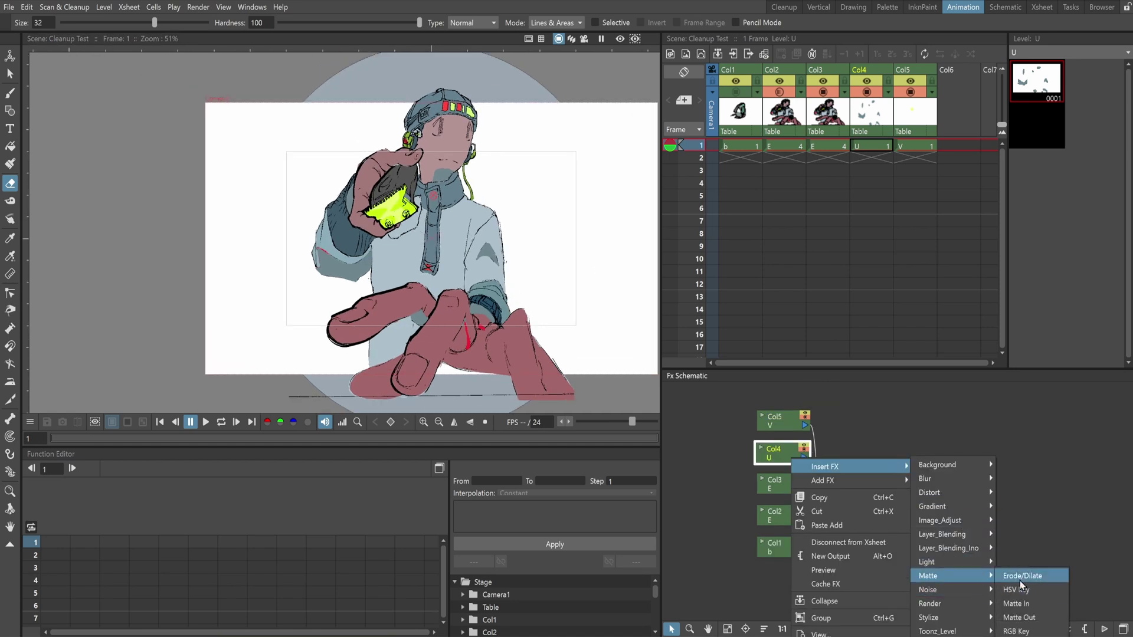
pyautogui.click(1024, 589)
# - Insert a Multiply layer-blending effect between the Col4 node and the Matte In effect
pyautogui.rightClick(771, 462)
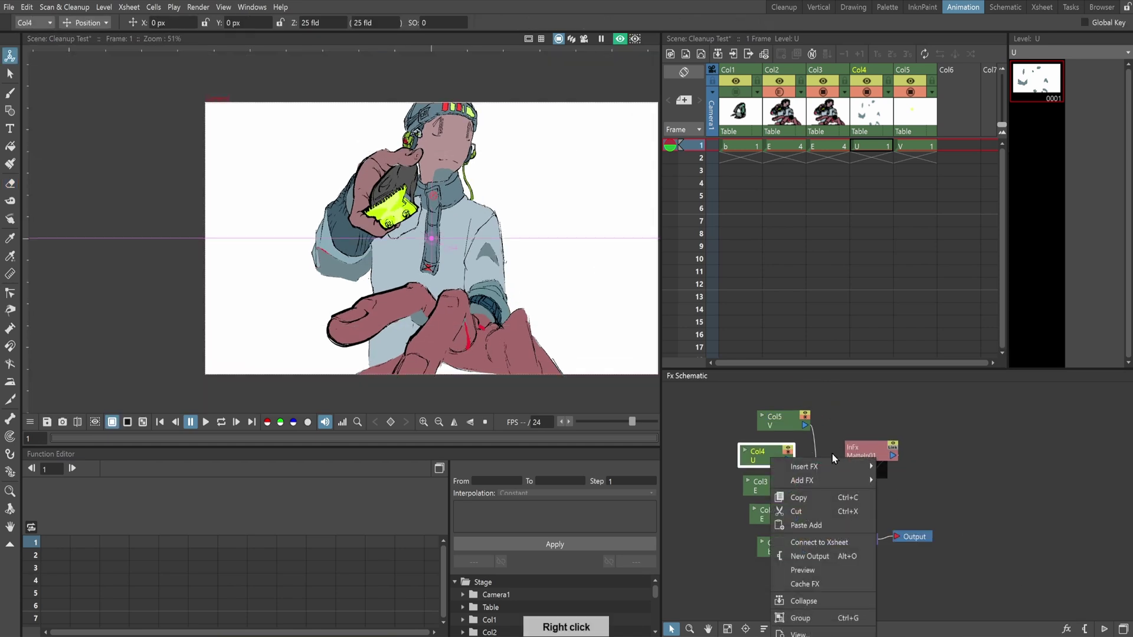
pyautogui.moveTo(838, 466)
pyautogui.moveTo(942, 553)
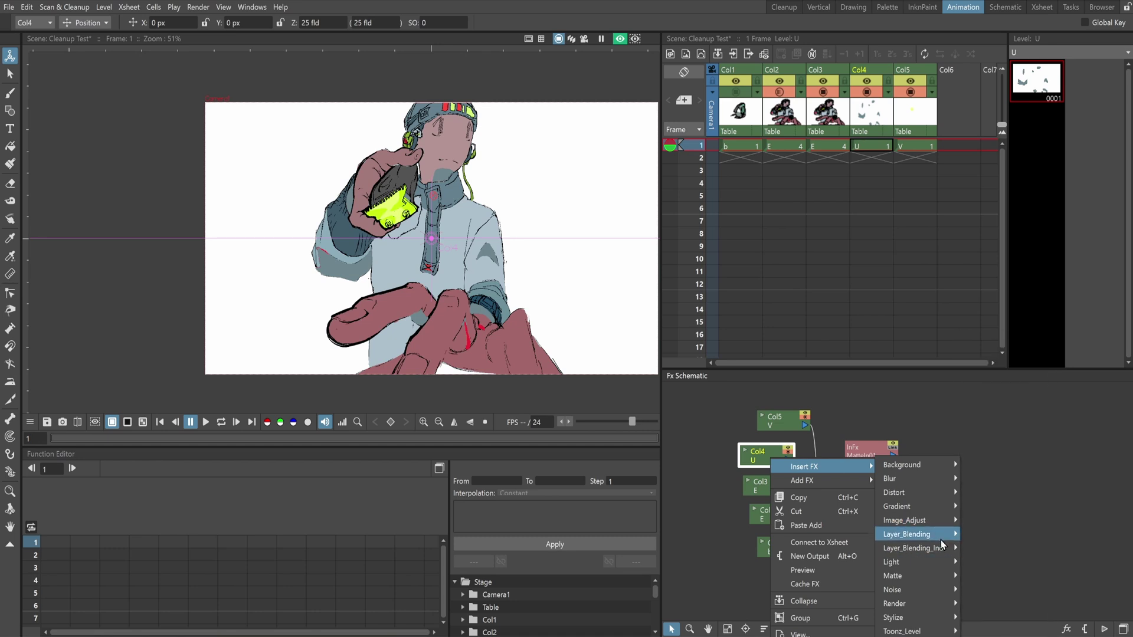
pyautogui.click(996, 590)
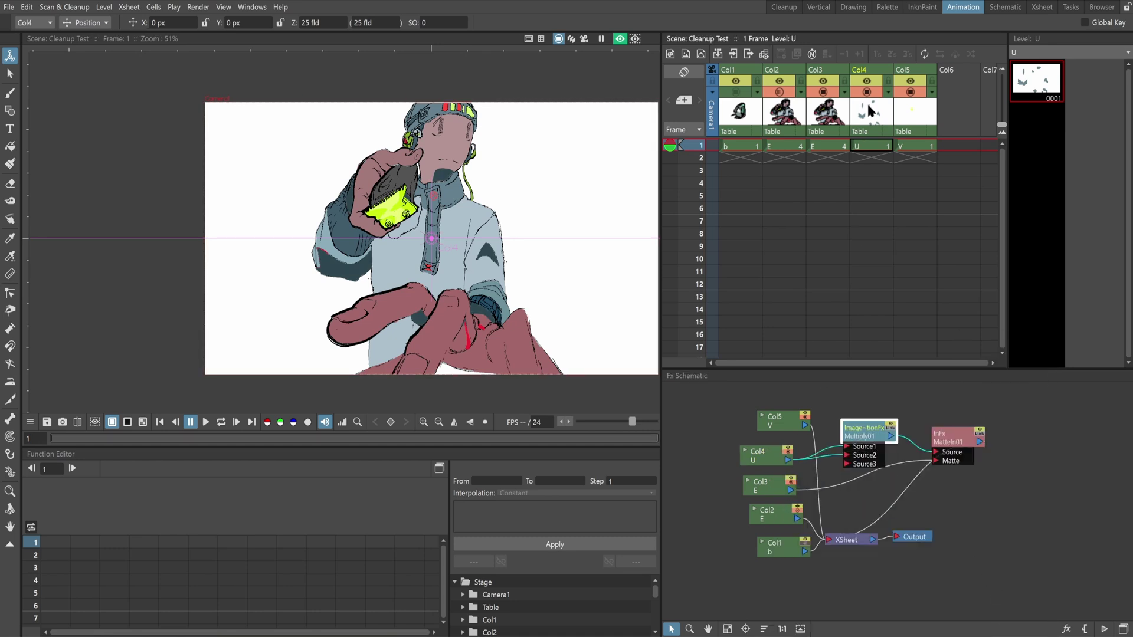
# - Switch to the Drawing room and on to the Cleanup room, and close the crash report dialog
pyautogui.click(853, 7)
pyautogui.click(802, 10)
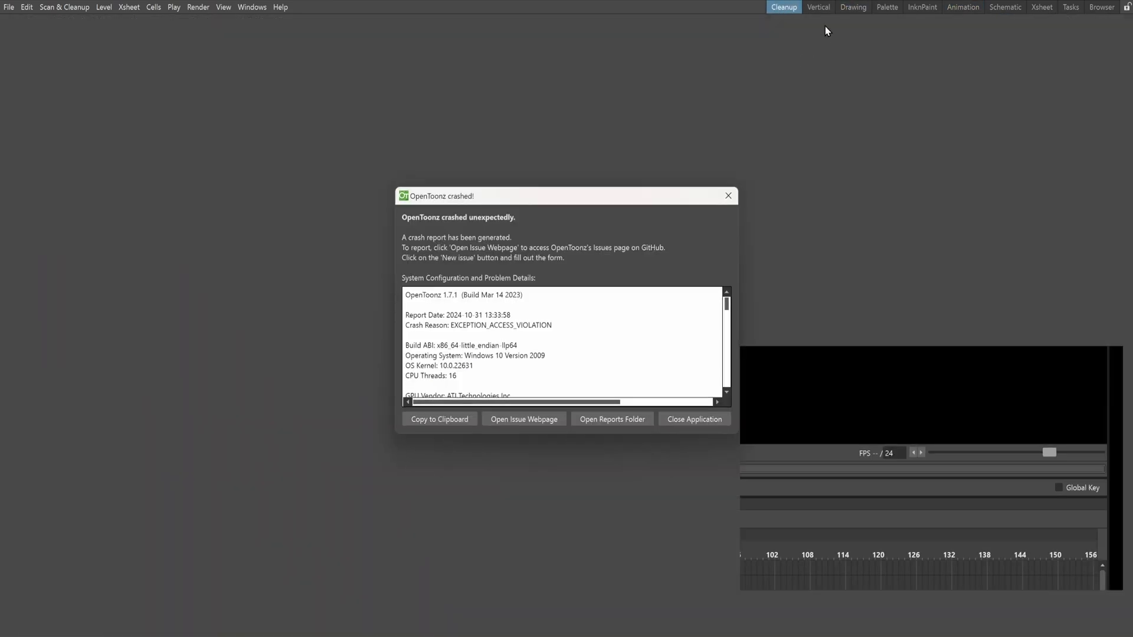
pyautogui.click(737, 191)
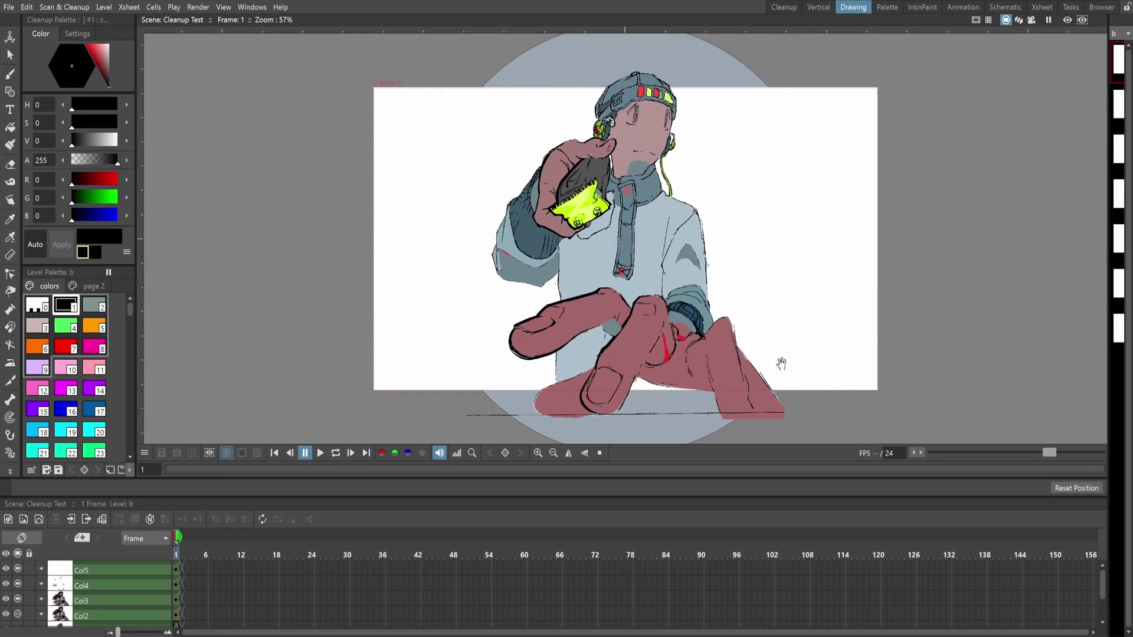
pyautogui.moveTo(736, 329); pyautogui.dragTo(773, 356)
pyautogui.scroll(-1, 785, 221)
pyautogui.scroll(2, 784, 273)
pyautogui.middleClick(785, 322)
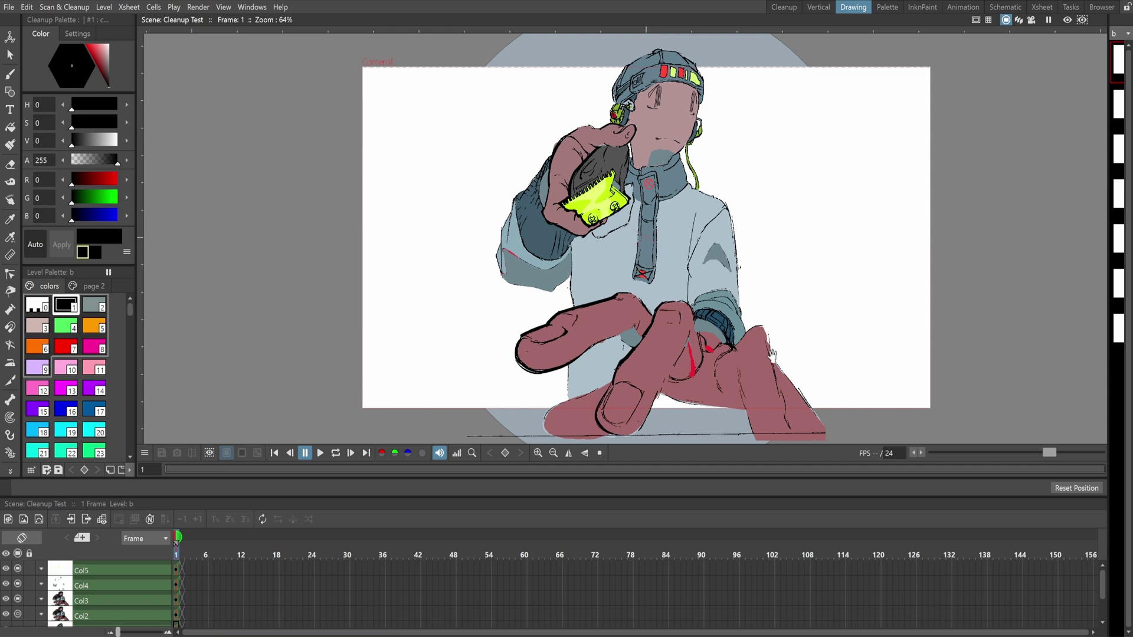
pyautogui.middleClick(770, 276)
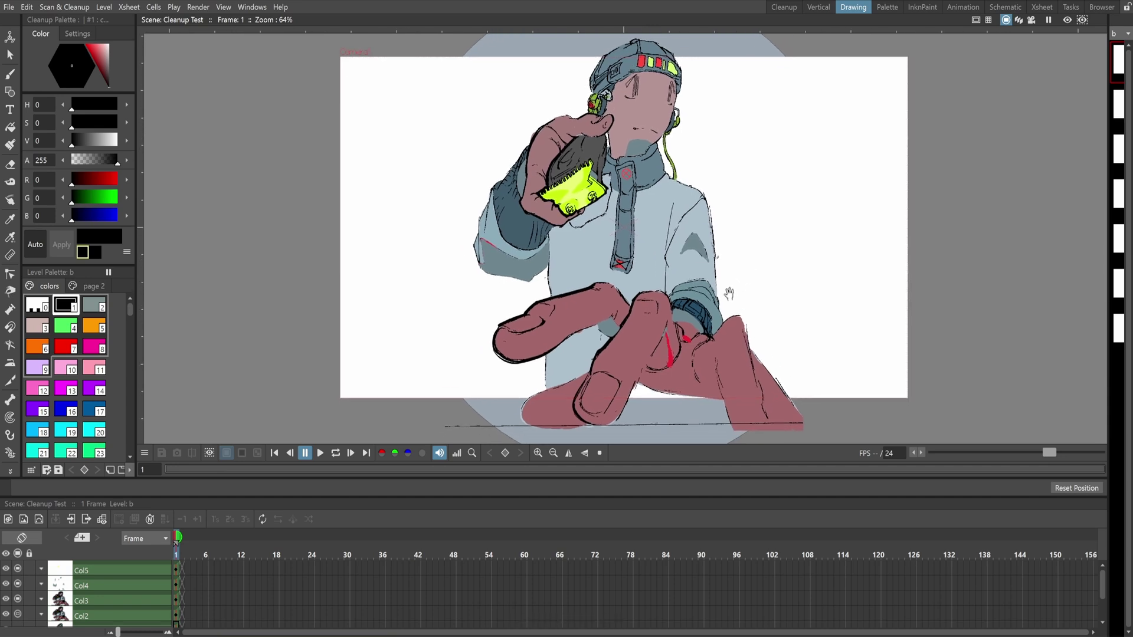
pyautogui.scroll(8, 729, 294)
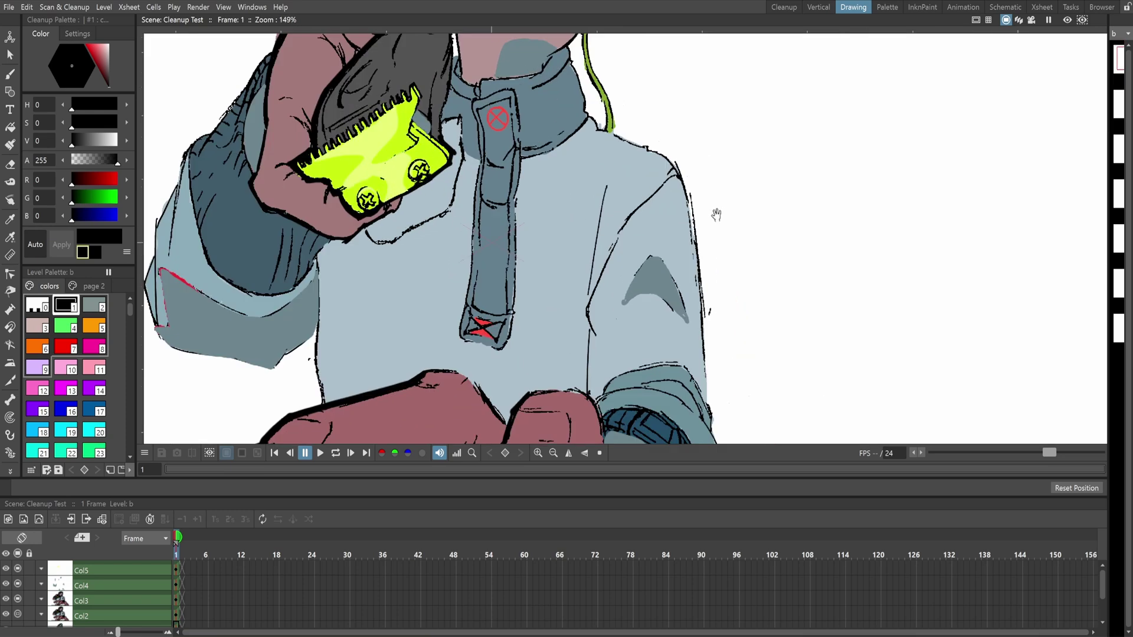
pyautogui.scroll(-8, 671, 227)
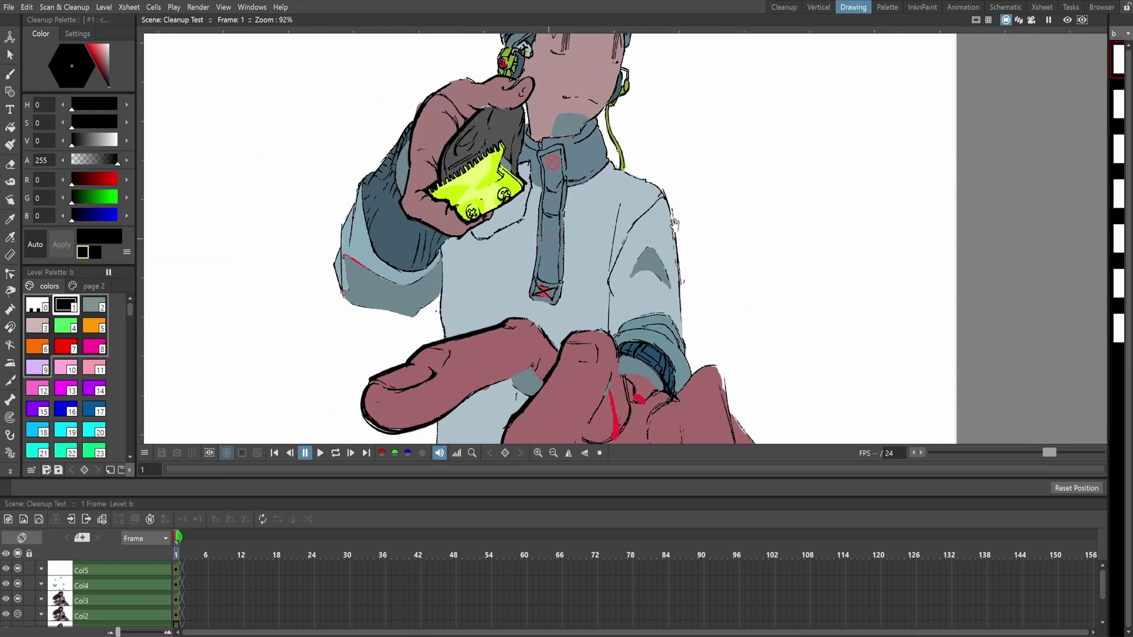